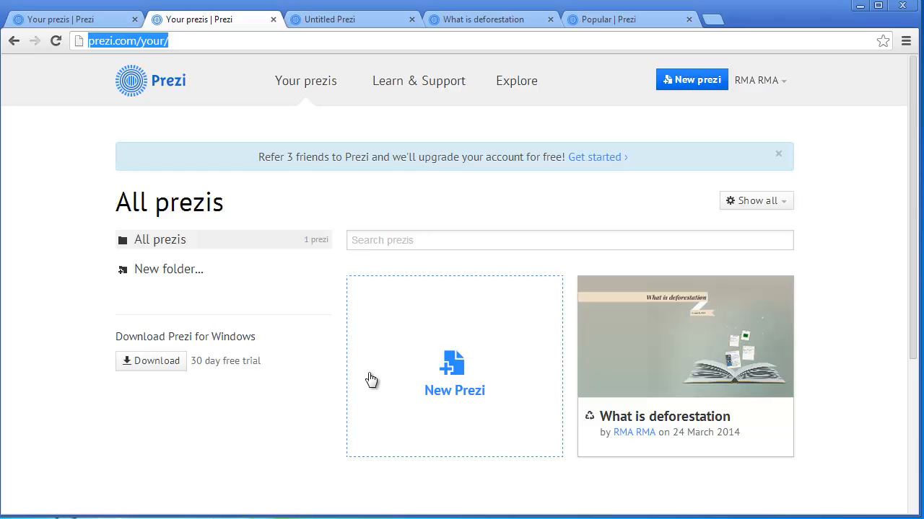
Look over the popular prezis page, the existing deforestation prezi, the template chooser and the prezi library
click(596, 22)
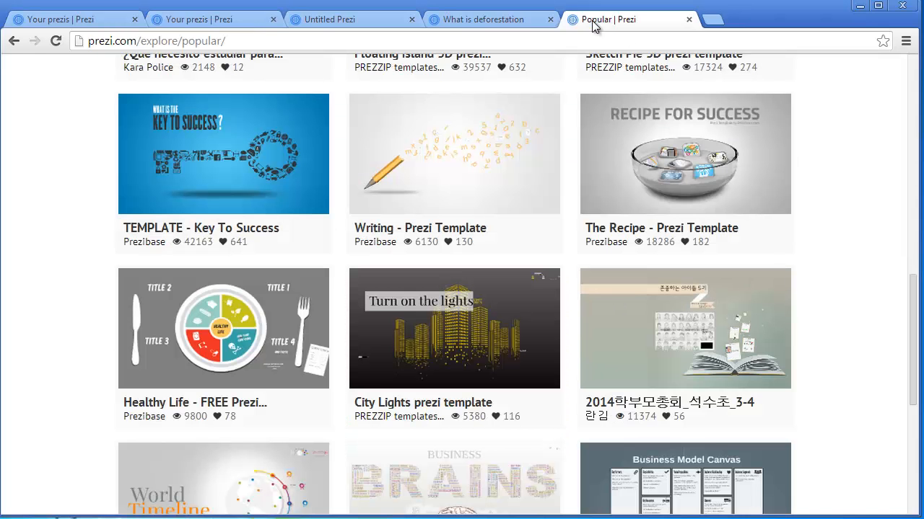
click(509, 19)
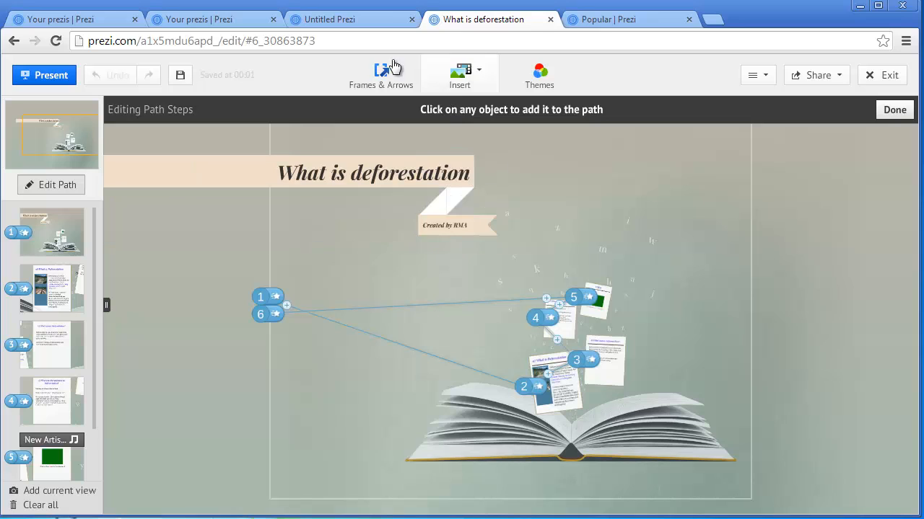
click(363, 19)
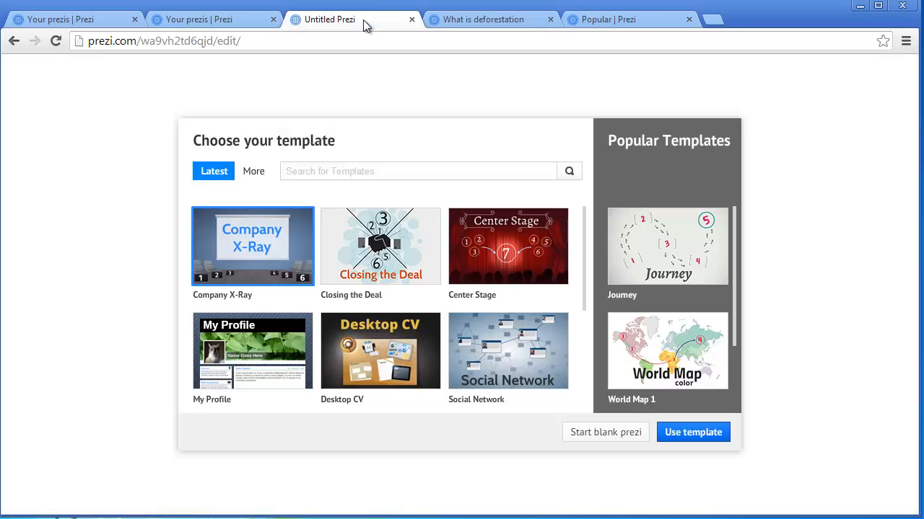
click(247, 23)
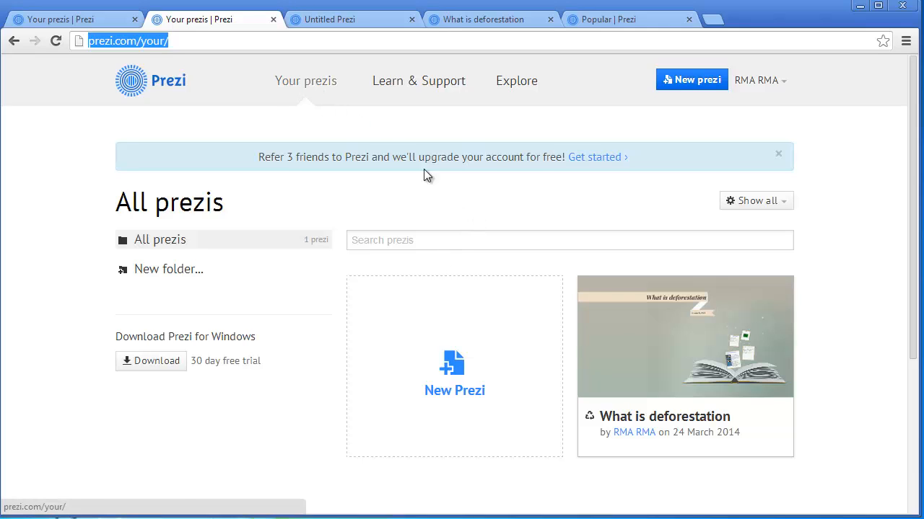
mouse_move(696, 331)
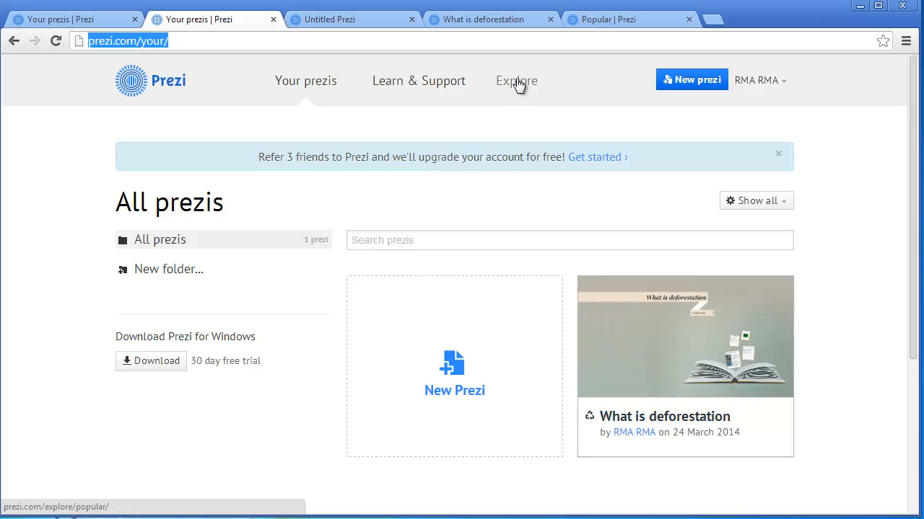
click(603, 22)
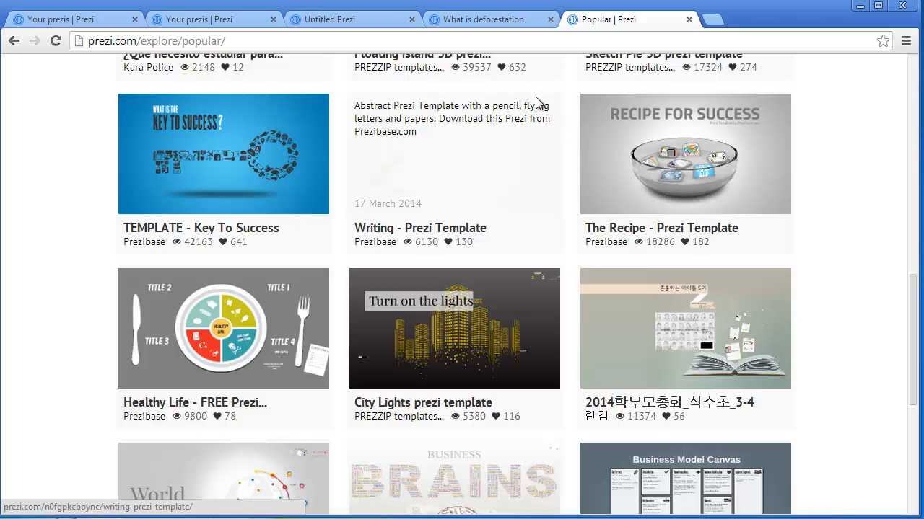
click(465, 18)
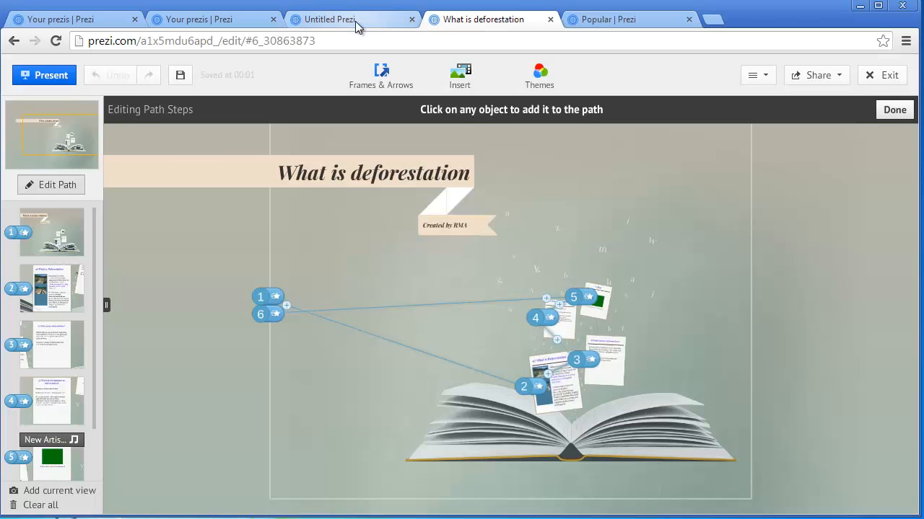
click(361, 22)
click(237, 25)
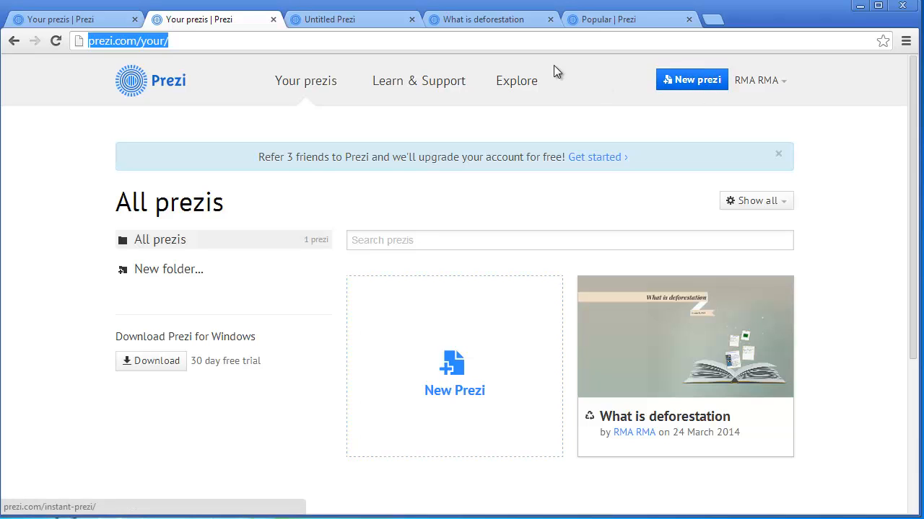
Browse the available templates and create a new prezi from the Literature template
click(375, 24)
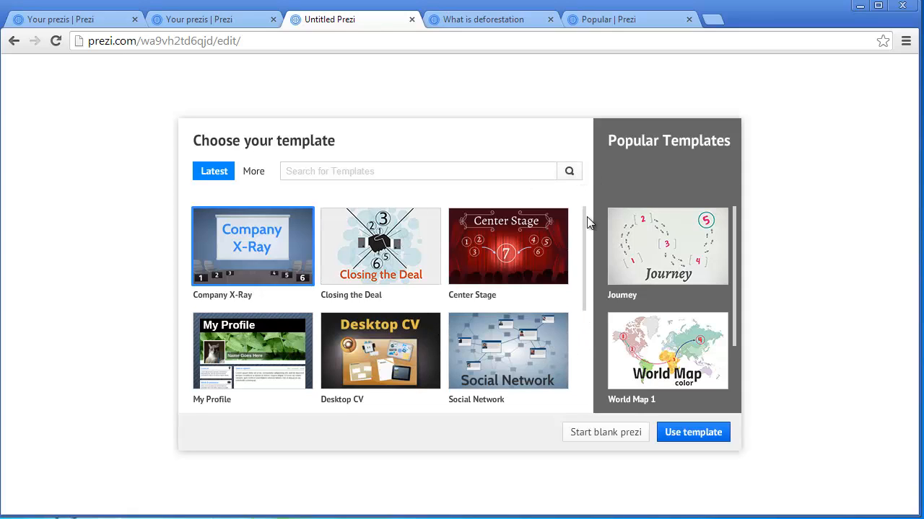
drag(733, 222, 743, 356)
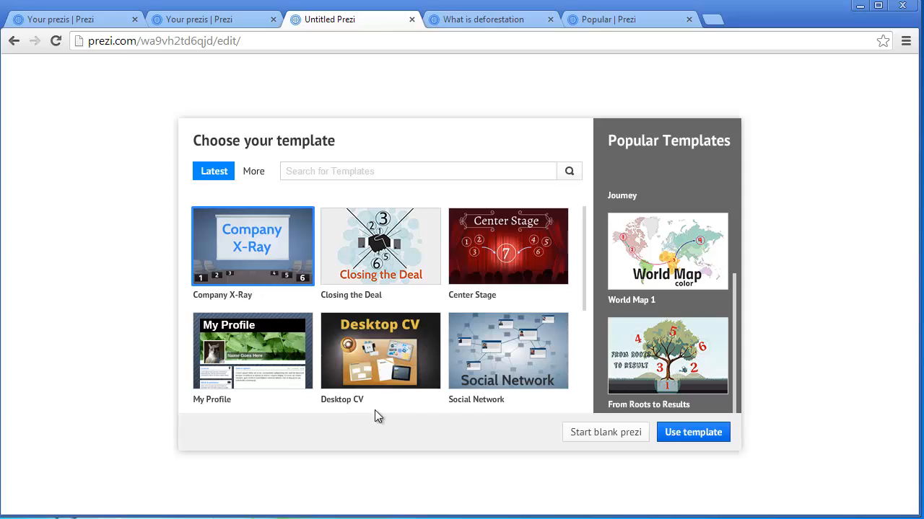
click(564, 379)
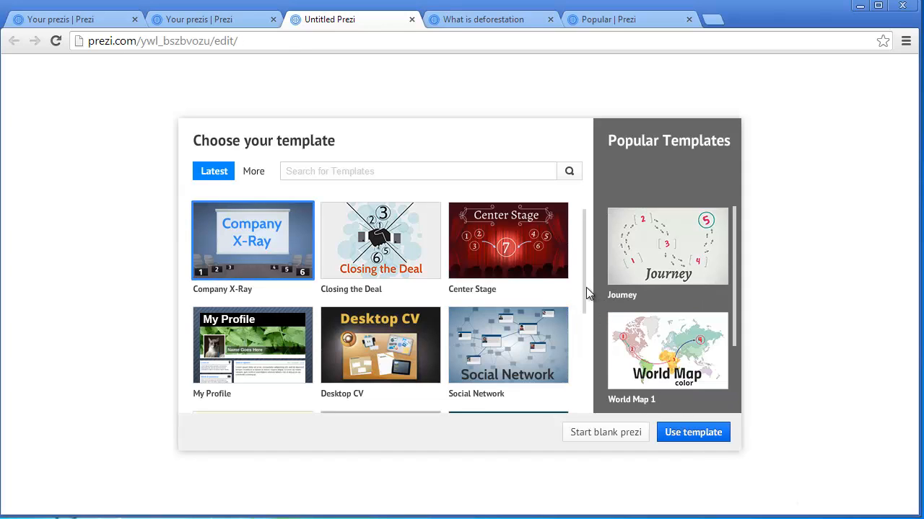
scroll(581, 321, down, 2)
mouse_move(573, 370)
mouse_down()
mouse_move(572, 377)
mouse_move(575, 367)
mouse_up()
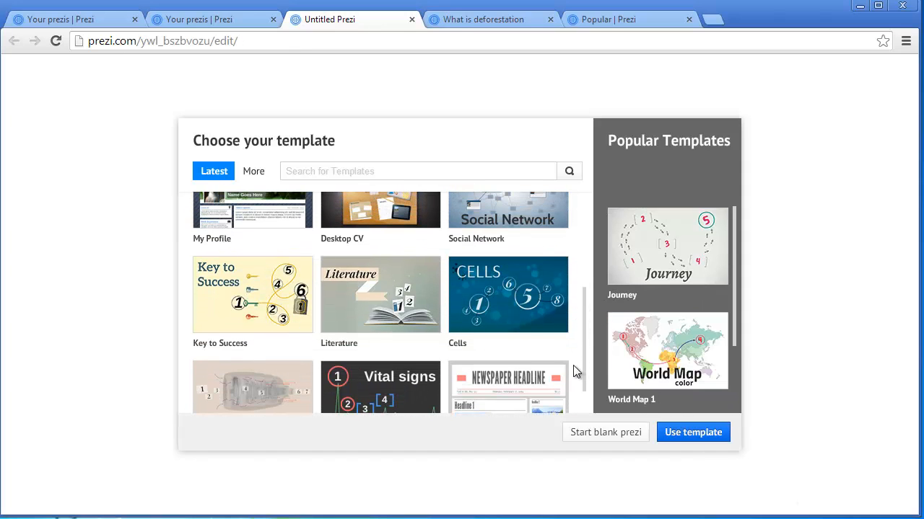
click(415, 306)
double_click(415, 306)
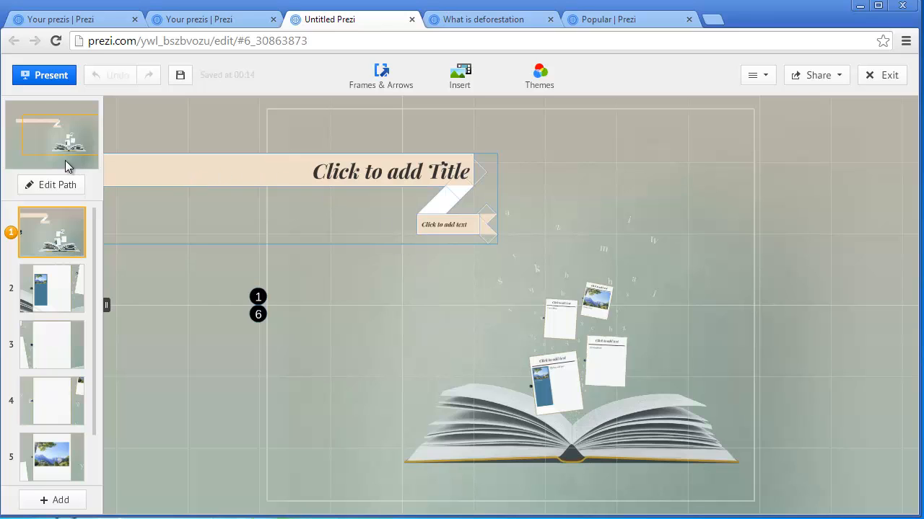
Examine the template's overview, frames 2 to 5 and the order of its path steps
click(70, 141)
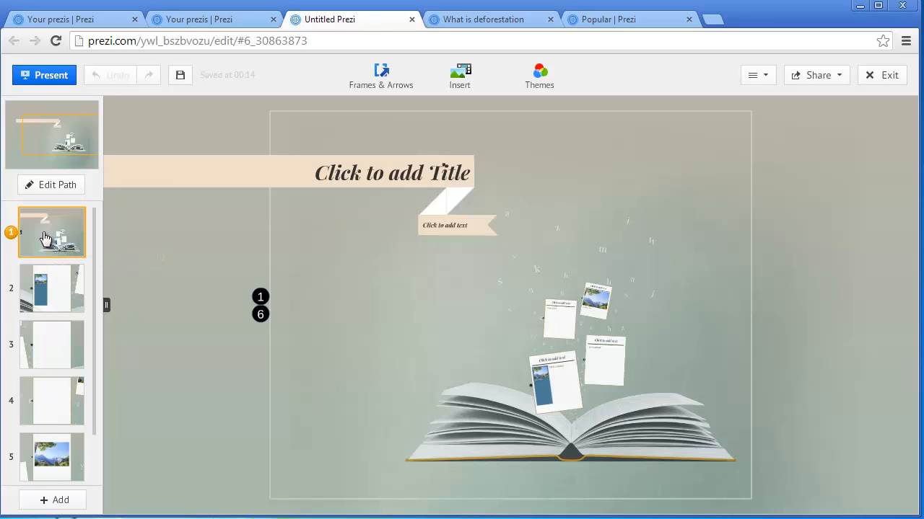
click(60, 292)
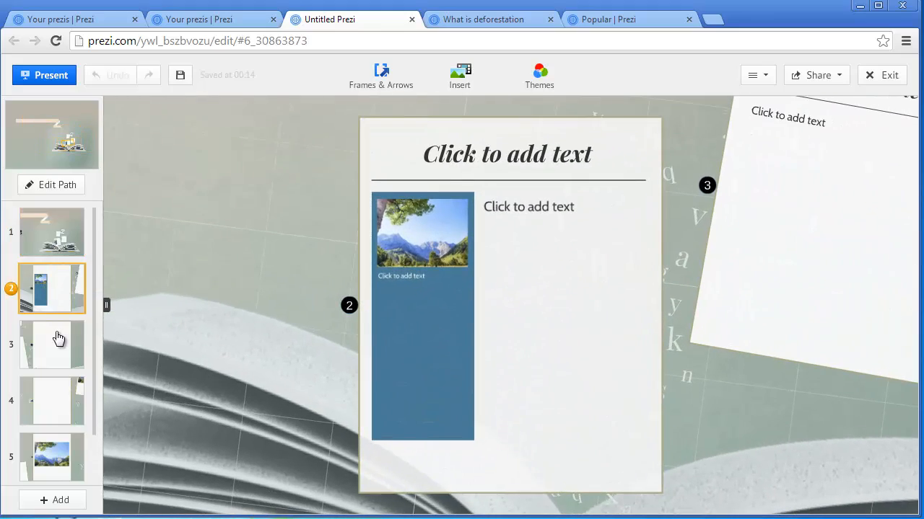
click(59, 340)
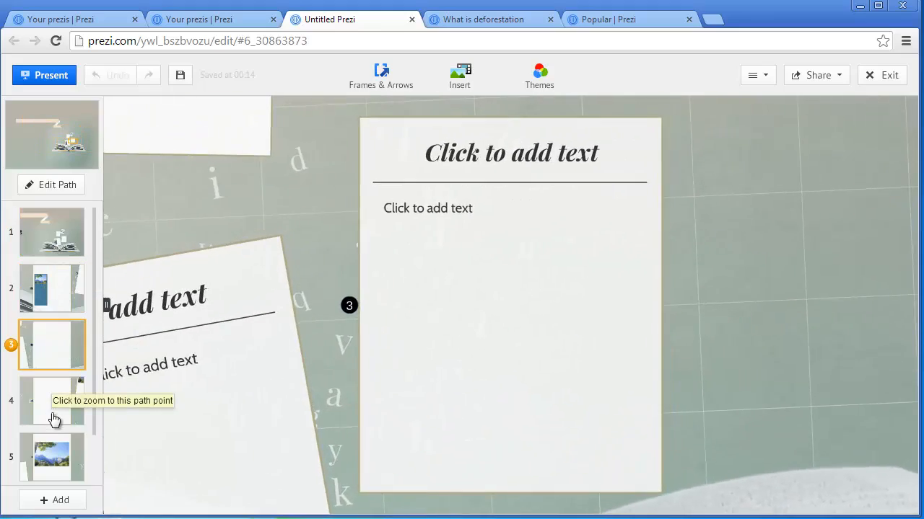
click(54, 422)
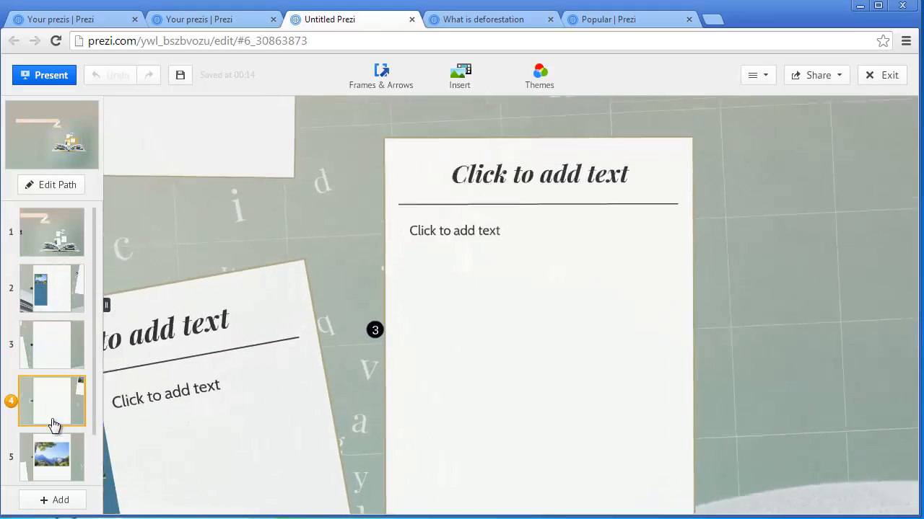
click(54, 455)
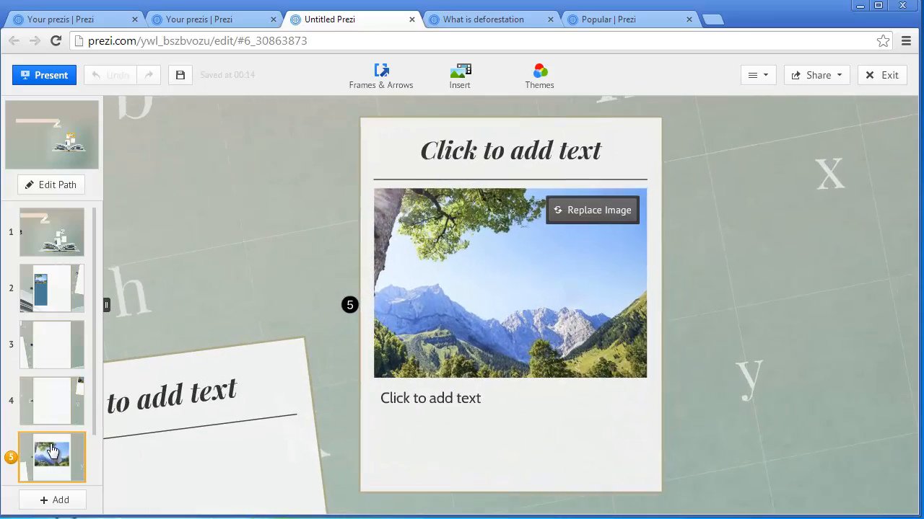
click(68, 154)
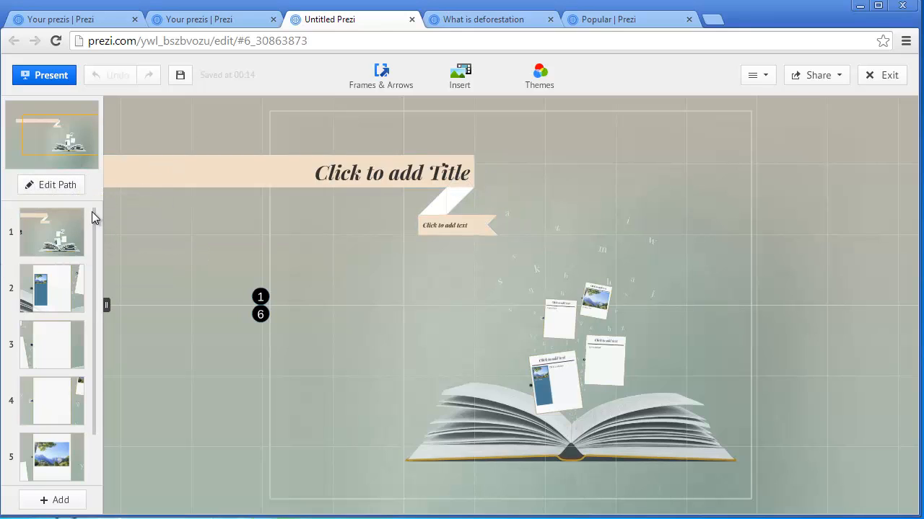
click(57, 190)
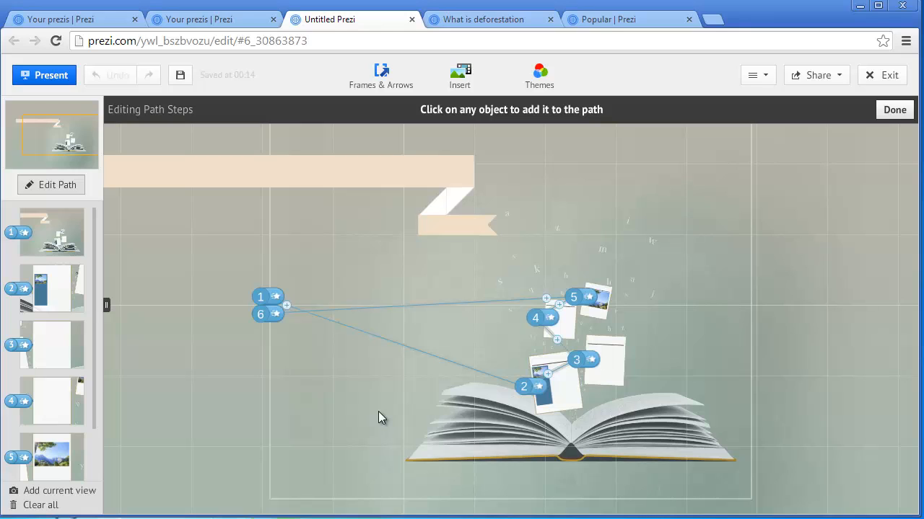
click(49, 189)
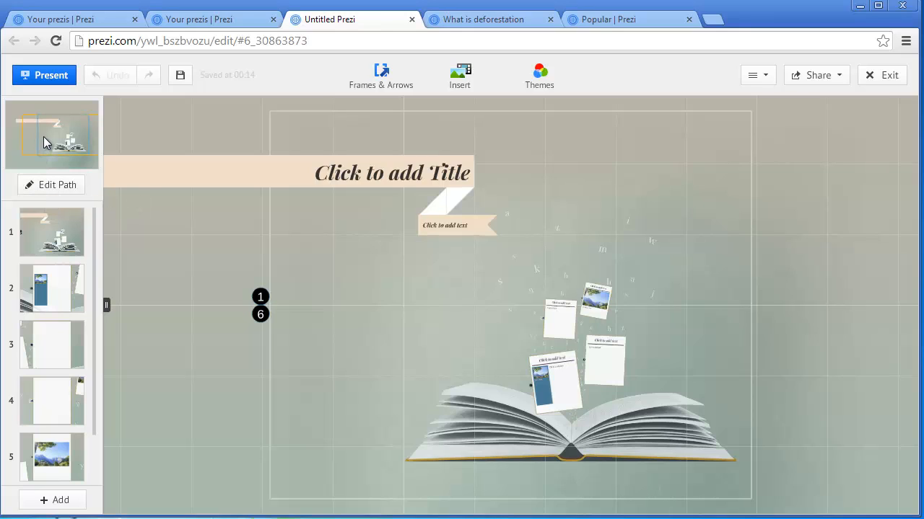
Replace the title placeholder on the first frame's banner with "What Is Deforestation?"
click(55, 232)
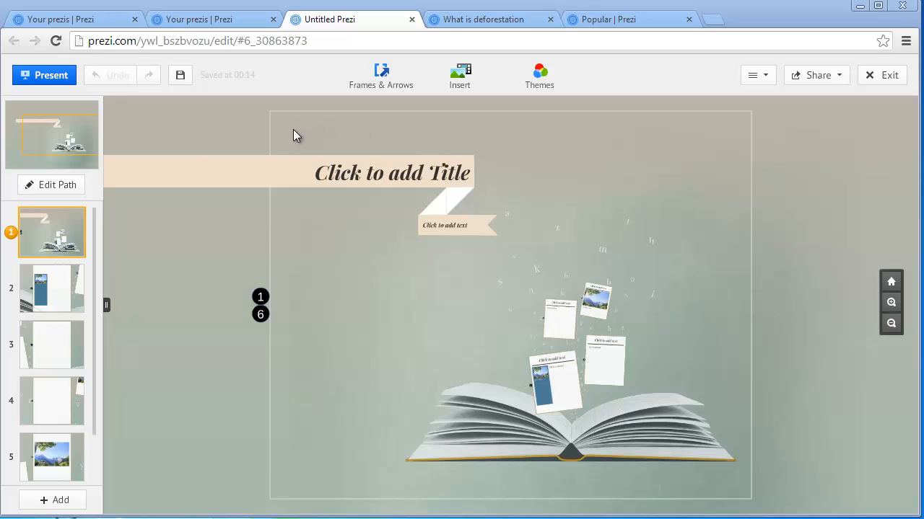
click(326, 170)
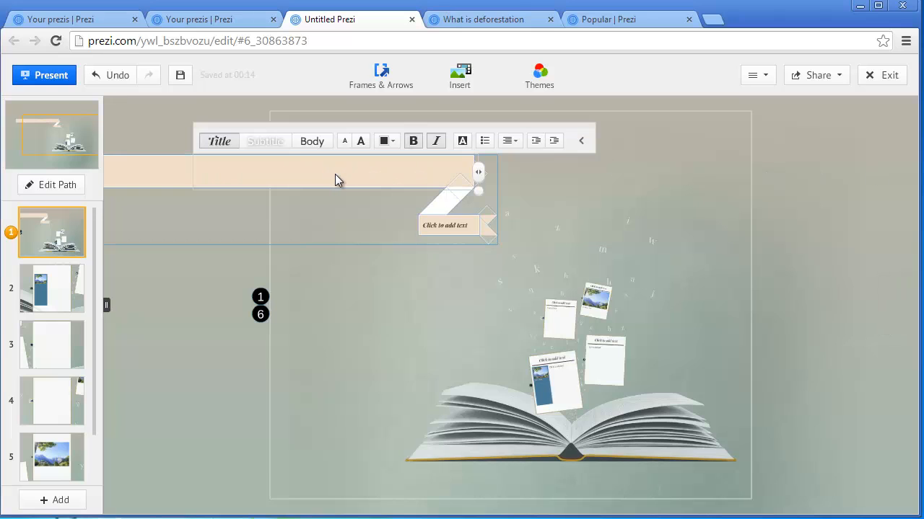
text(What Is Deforestation?)
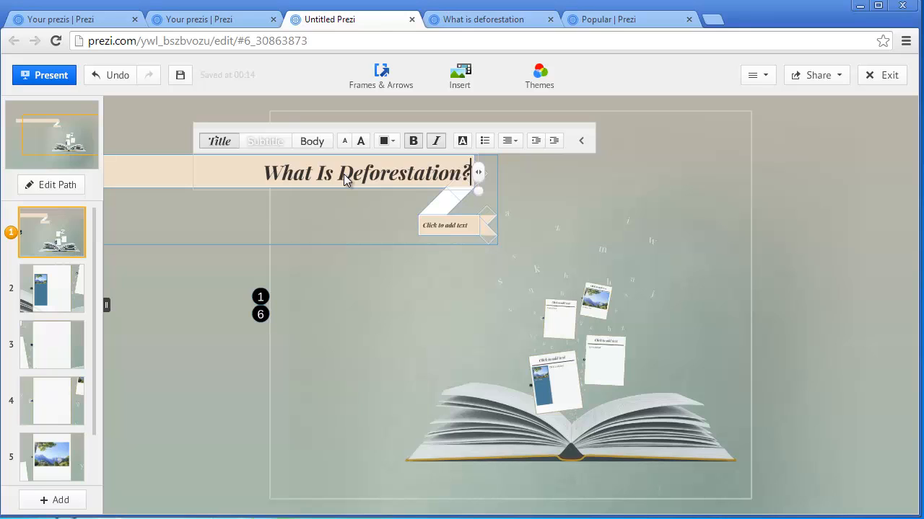
click(415, 245)
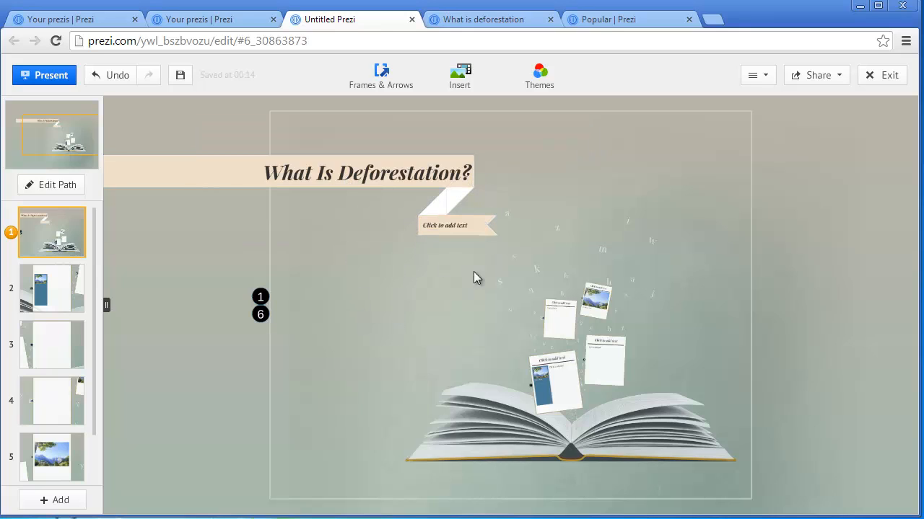
Replace the placeholder on the small ribbon below the title with "Created RMA"
click(447, 227)
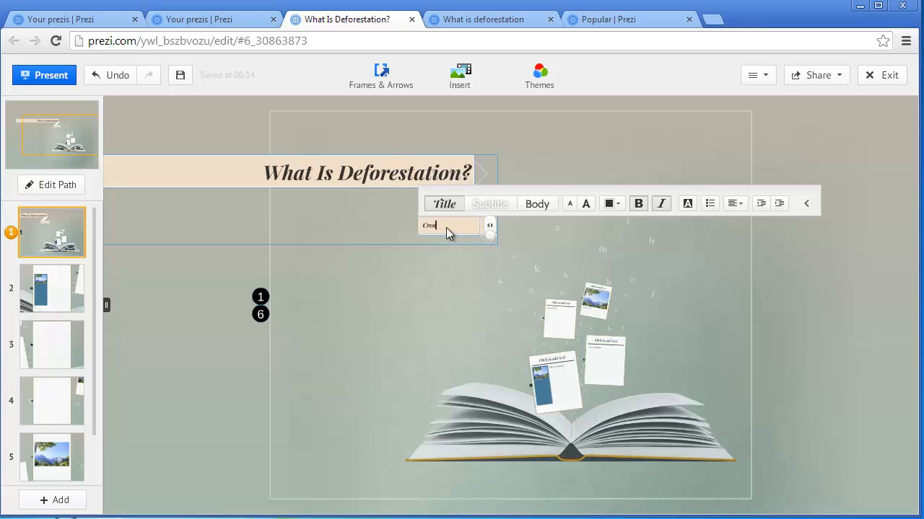
text(Created RMA)
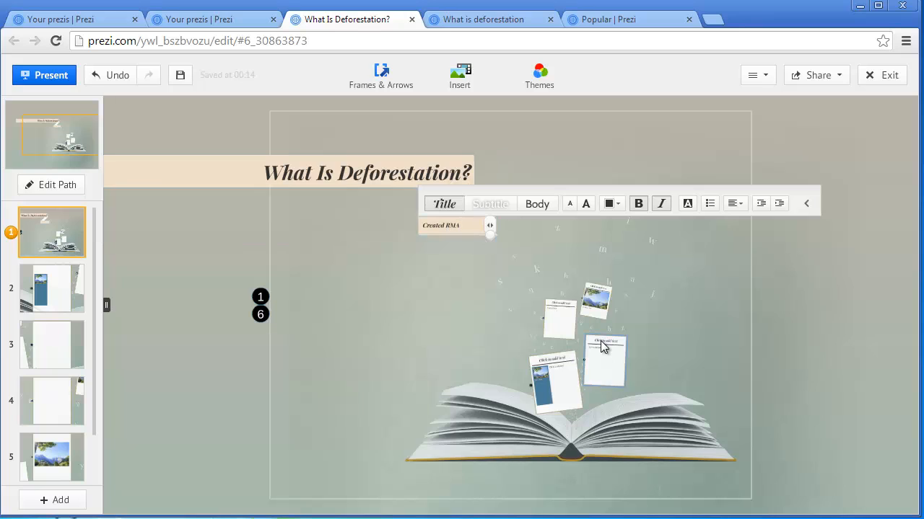
click(434, 301)
Try enlarging the title text by one size, and reduce it by one size again
click(395, 173)
click(467, 174)
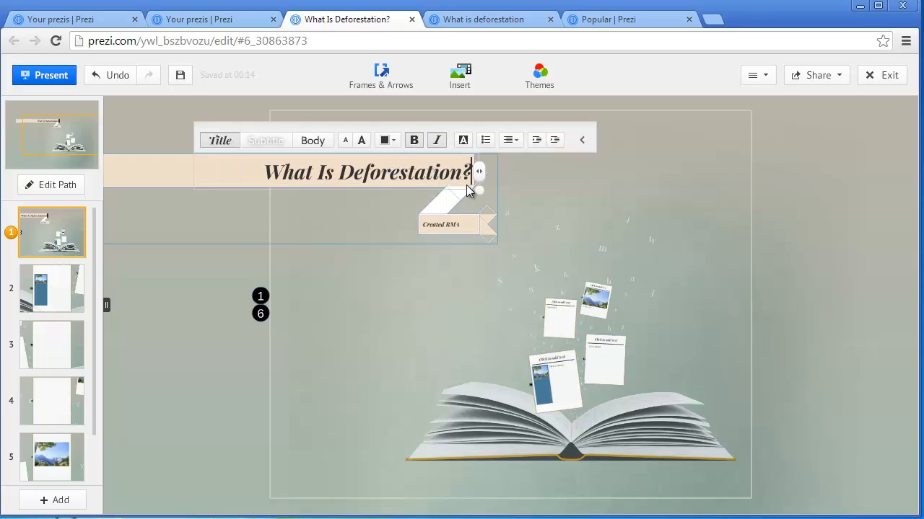
click(361, 140)
click(590, 223)
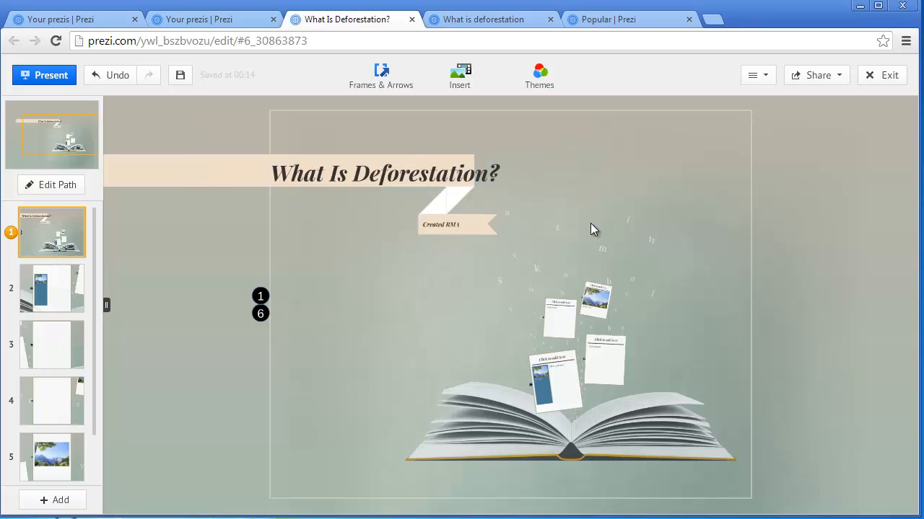
click(291, 166)
click(273, 171)
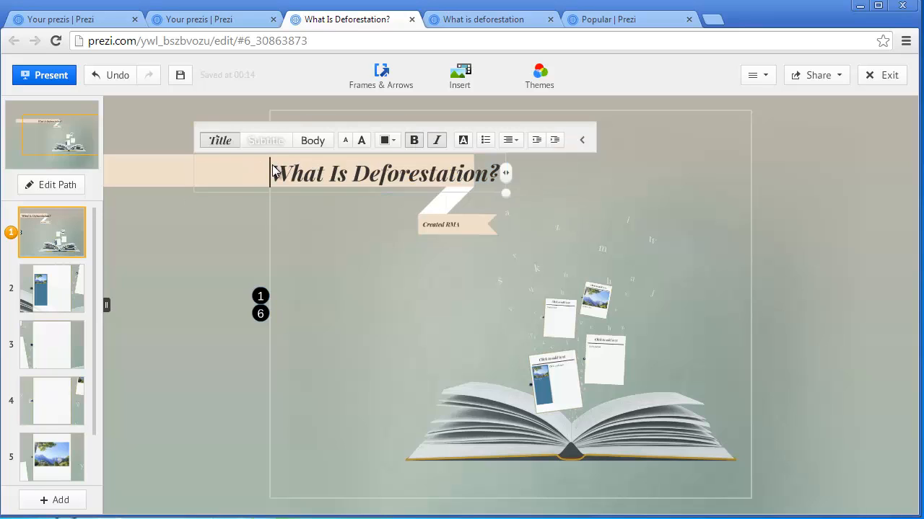
drag(273, 172, 501, 173)
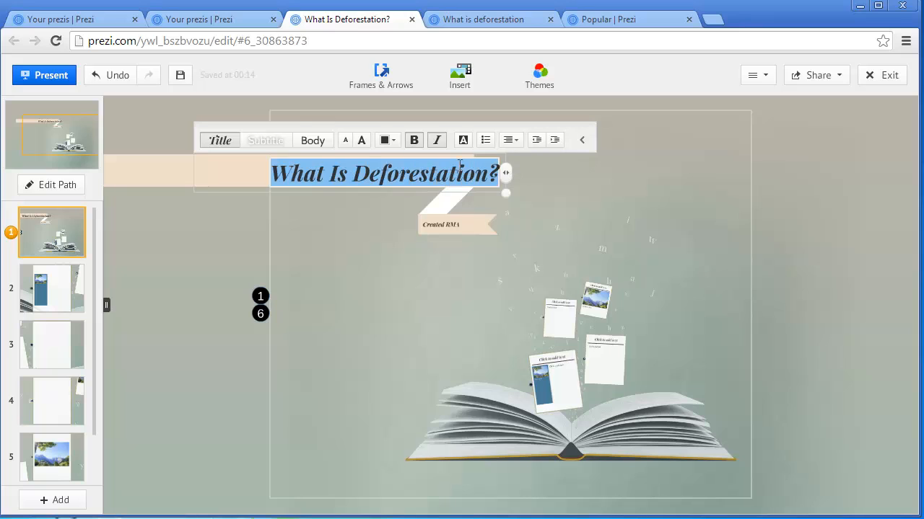
click(345, 144)
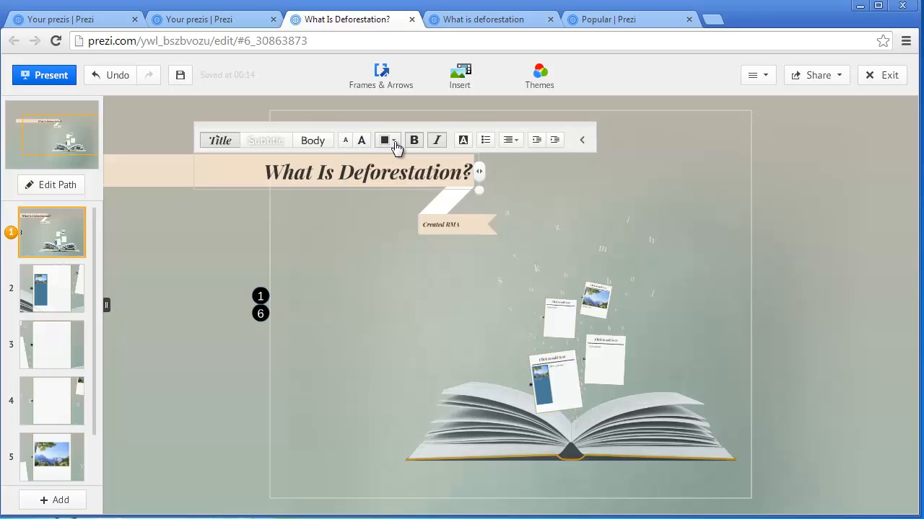
Change the title text's color to bright pink and leave the text deselected
click(392, 143)
click(367, 126)
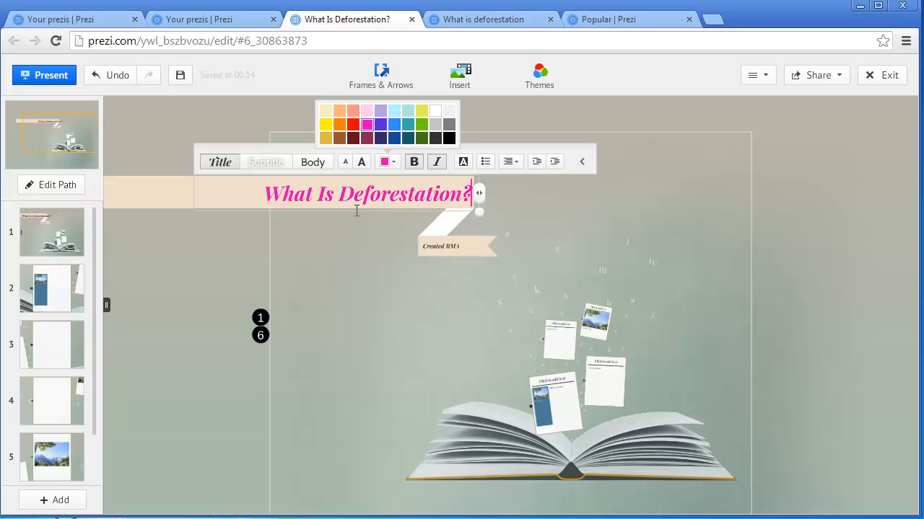
click(459, 253)
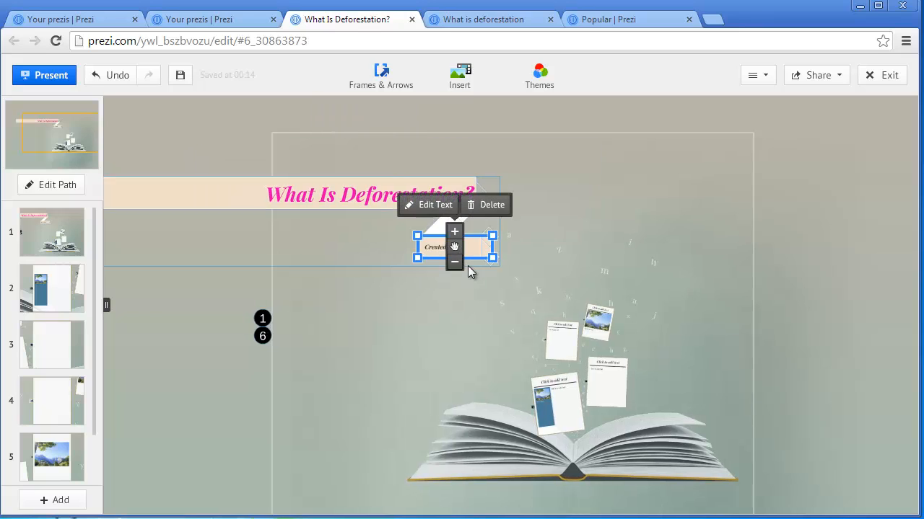
click(383, 294)
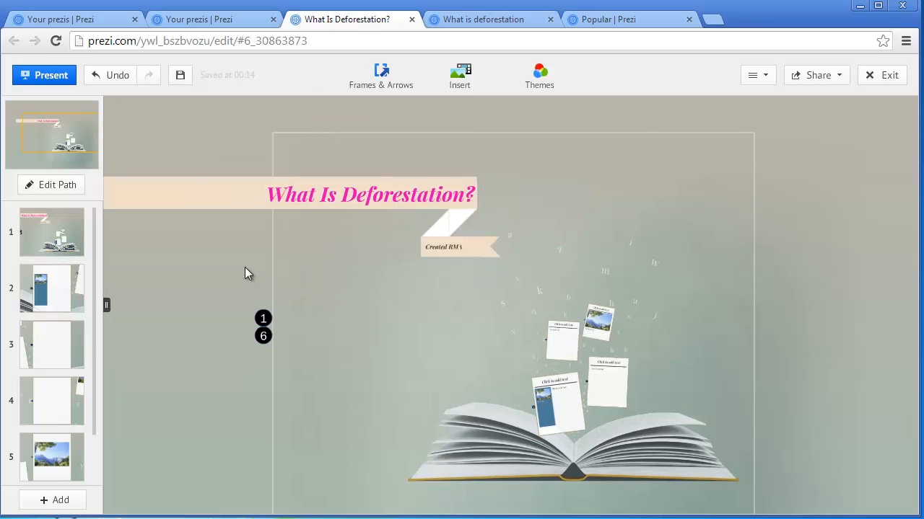
Replace the title placeholder on the second frame with "What is deforestation?"
click(58, 301)
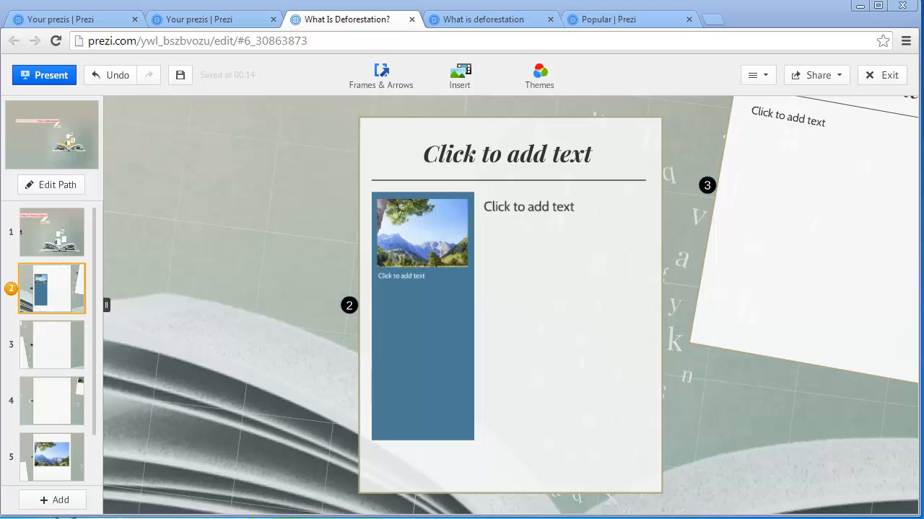
click(449, 151)
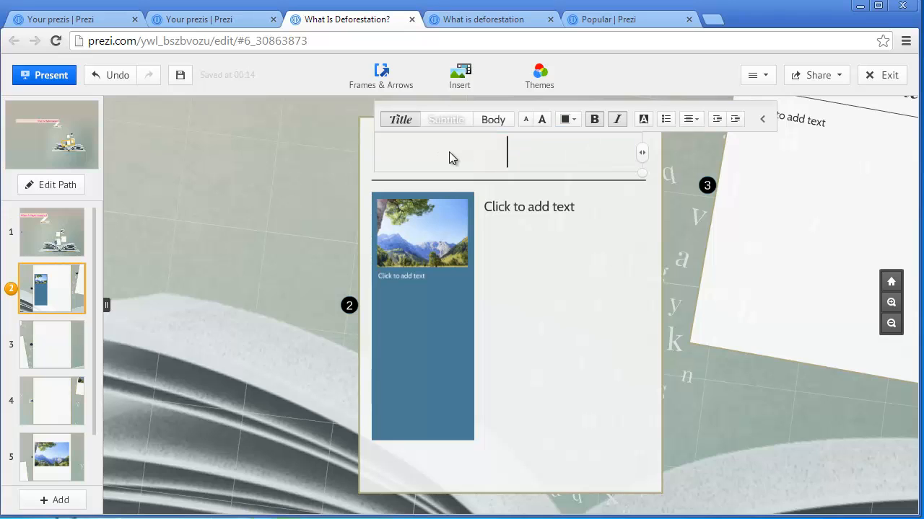
text(What is deforestation?)
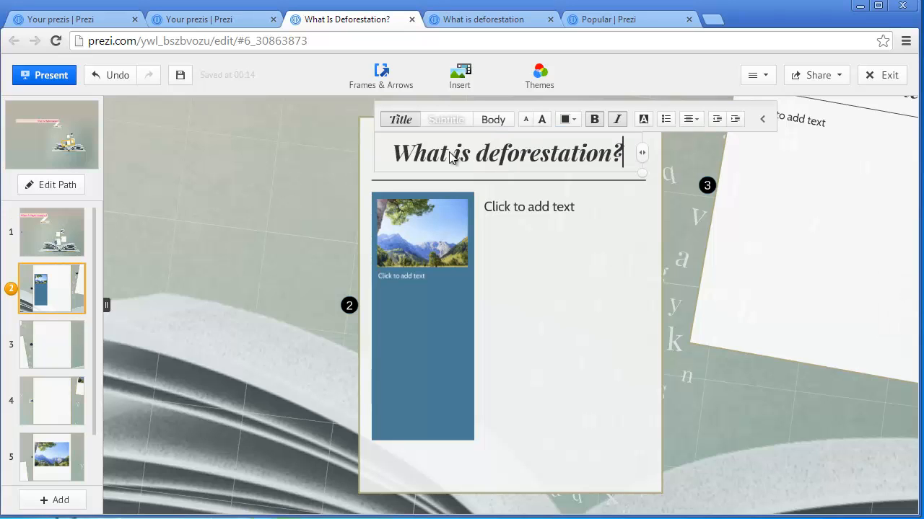
Replace the title placeholder on the third frame with "What are the solutions of deforestation?"
click(57, 345)
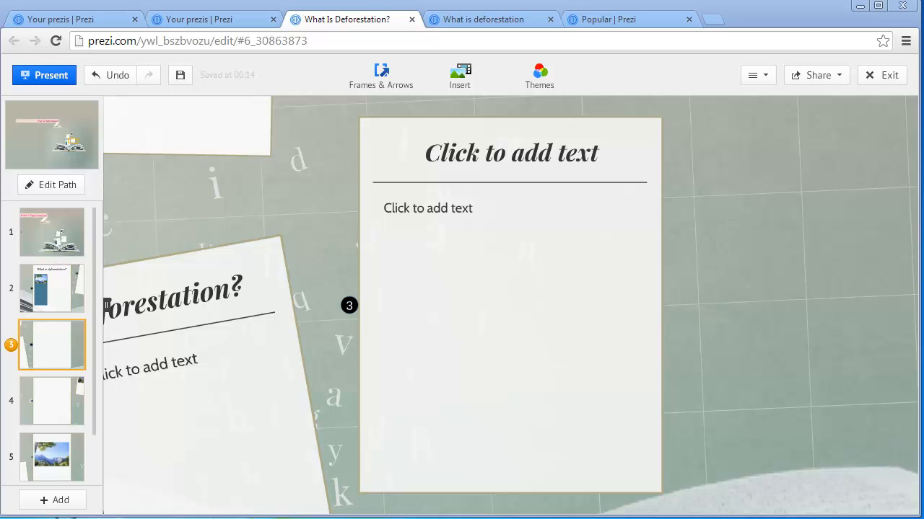
click(454, 139)
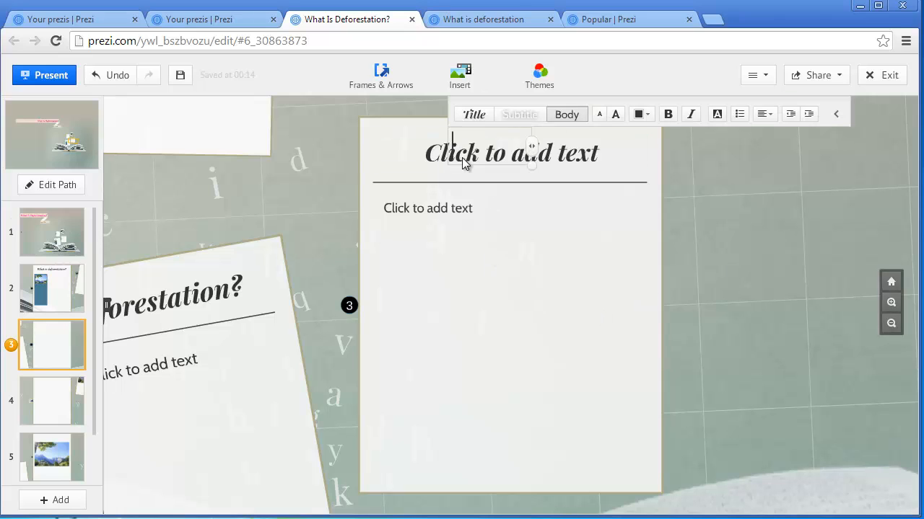
click(443, 164)
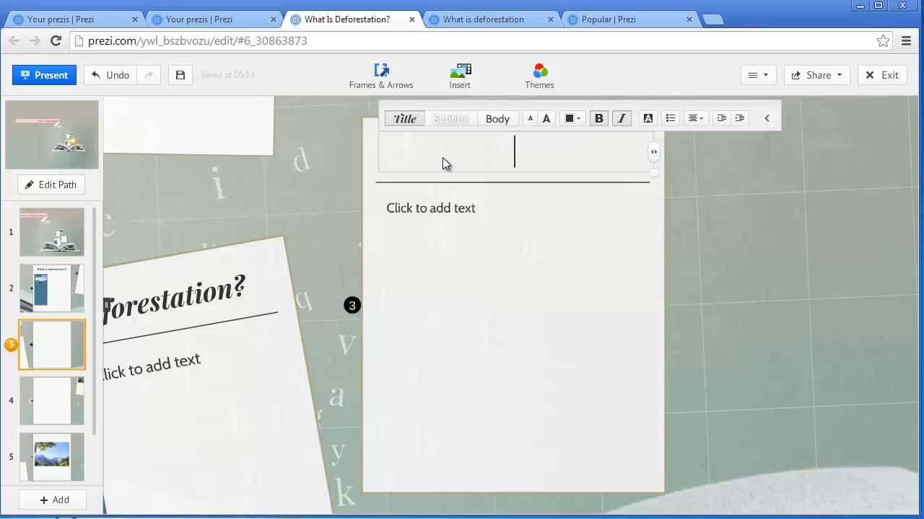
text(What are the solutions of deforestation?)
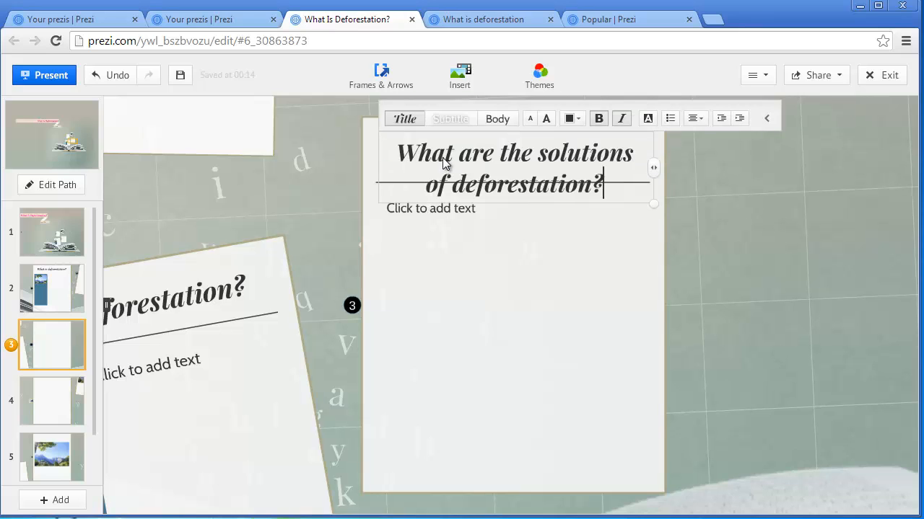
Replace the title placeholder on the fourth frame with "IMAGES"
click(57, 408)
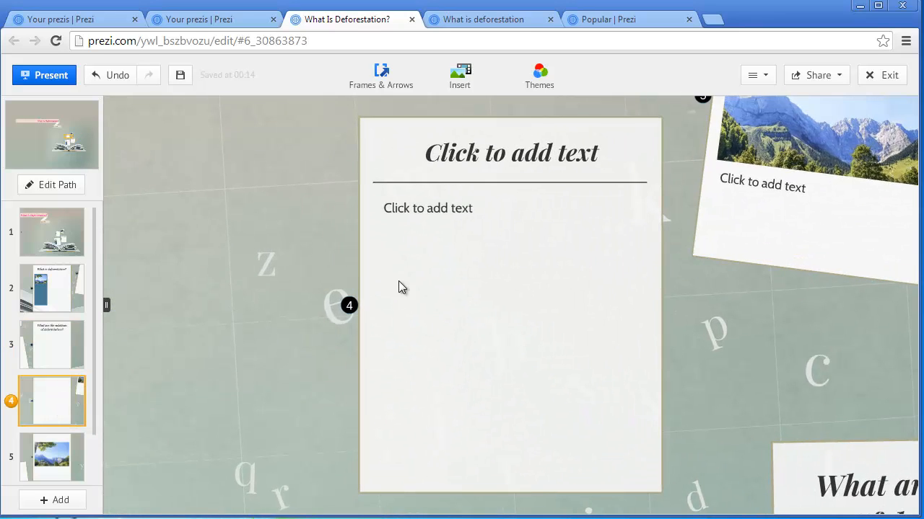
click(570, 155)
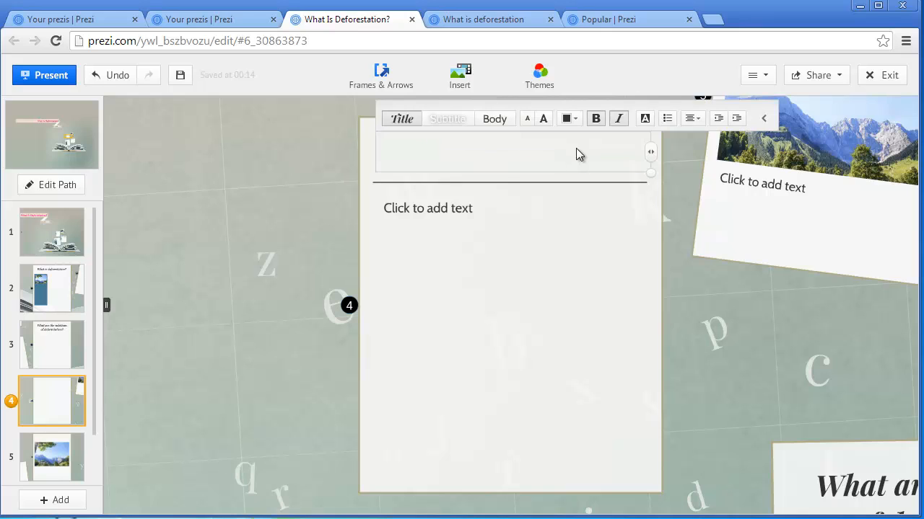
text(IMAGES)
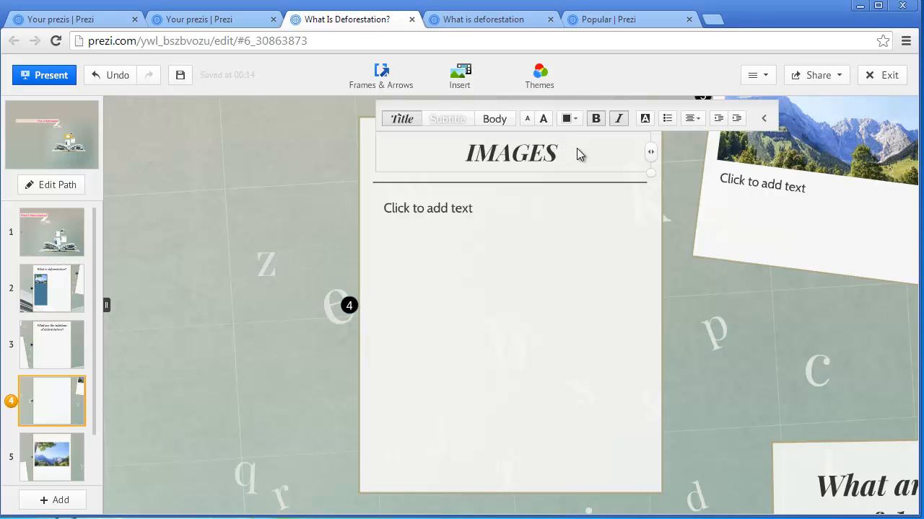
Replace the title placeholder above the landscape picture on the fifth frame with "Video"
click(85, 438)
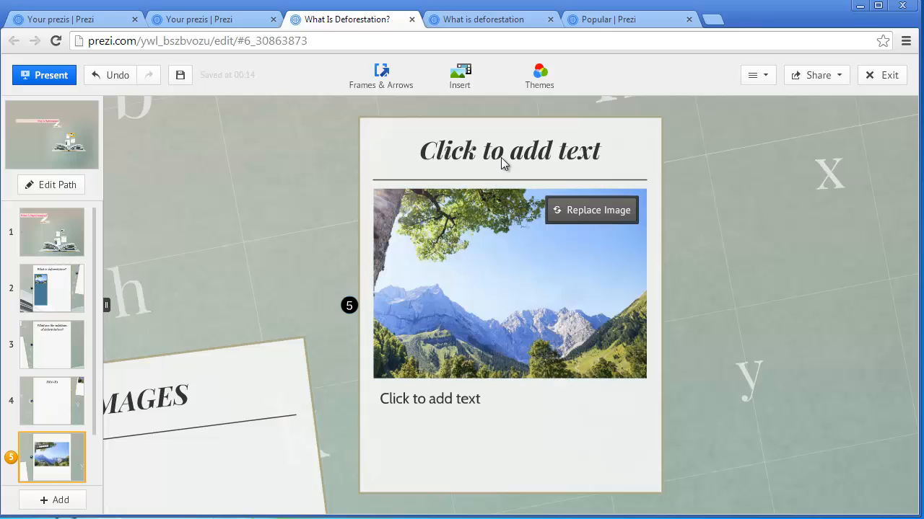
click(501, 157)
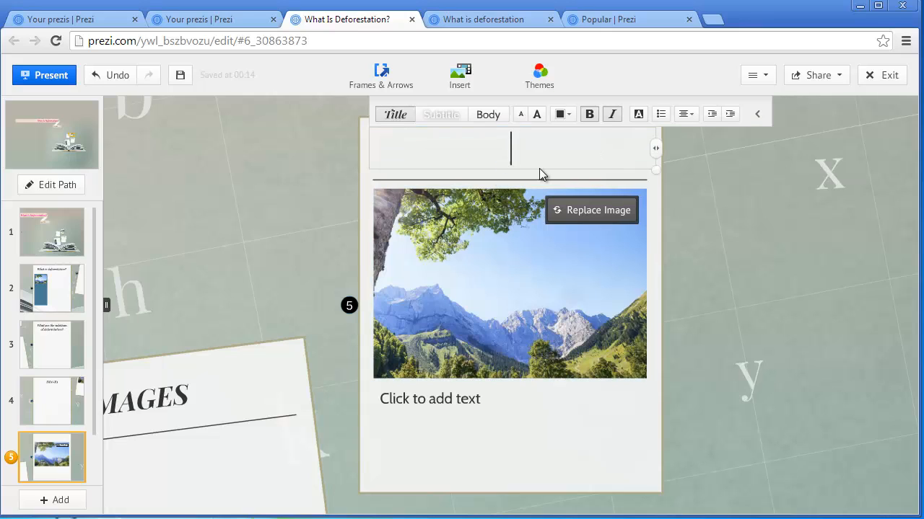
text(Video)
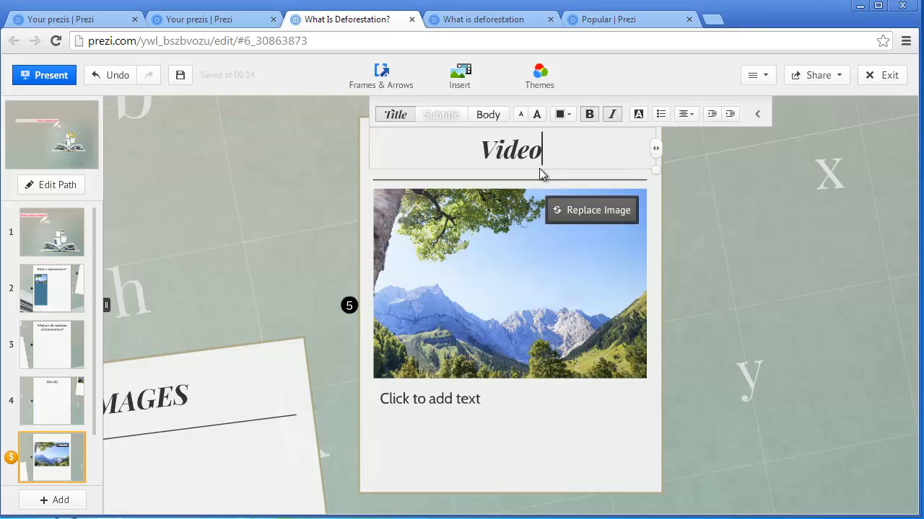
Fill the second frame's body placeholder with the paragraph from "Deforestation is when humans remove or clear" through "living things have been endangered."
click(57, 285)
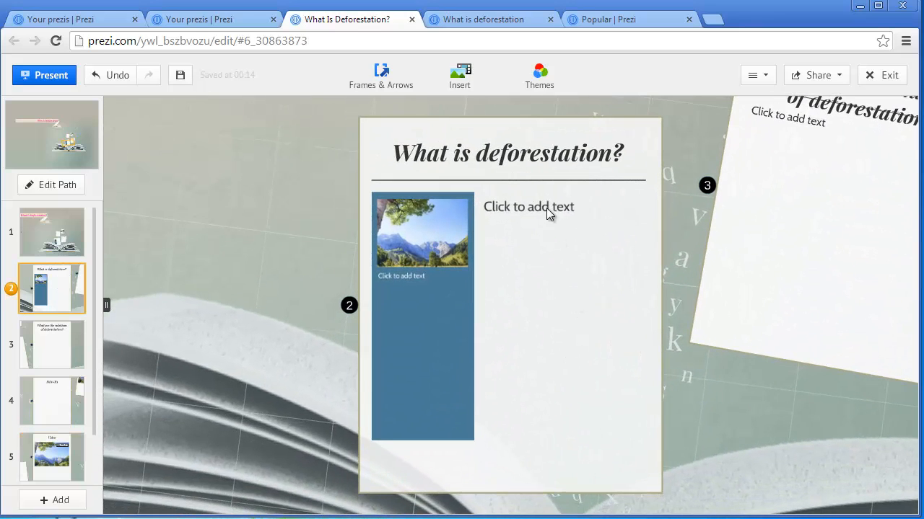
click(546, 207)
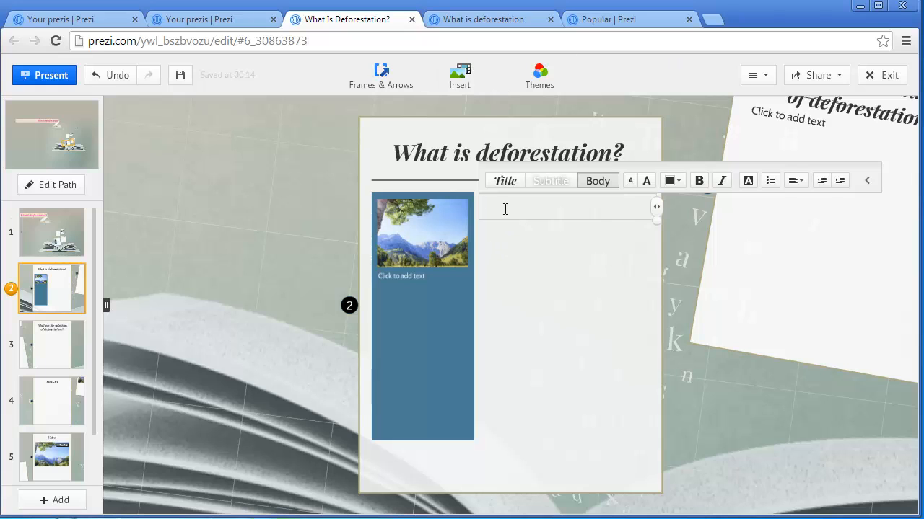
text(Deforestation is when humans remove or clear large areas of forest lands for non-forest use. These include clearing for farming purposes, ranching and urban use. In these cases, trees are never re-planted. Since the industrial age, about half of world's original forests have been destroyed and millions of animals and living things have been endangered.)
click(543, 353)
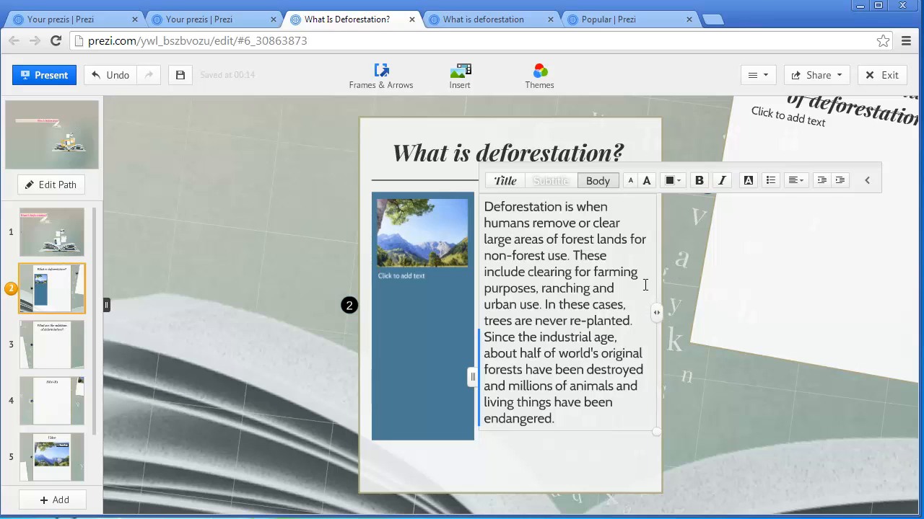
click(623, 242)
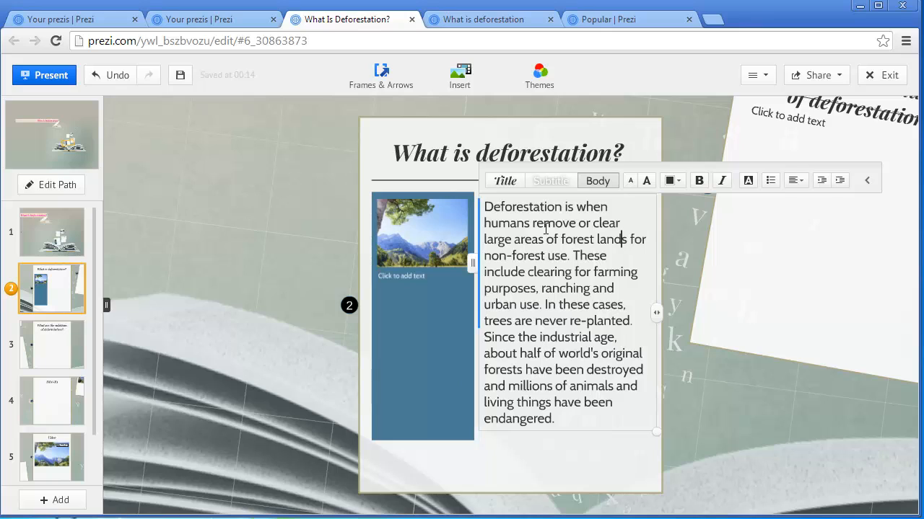
Replace the landscape picture on the second frame with the recommended image of a green forest and rocky stream
click(429, 221)
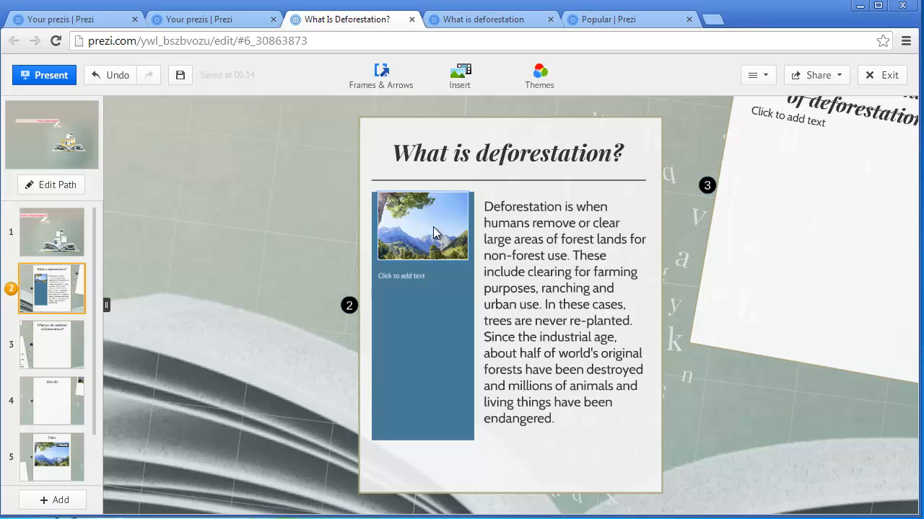
click(420, 338)
click(438, 231)
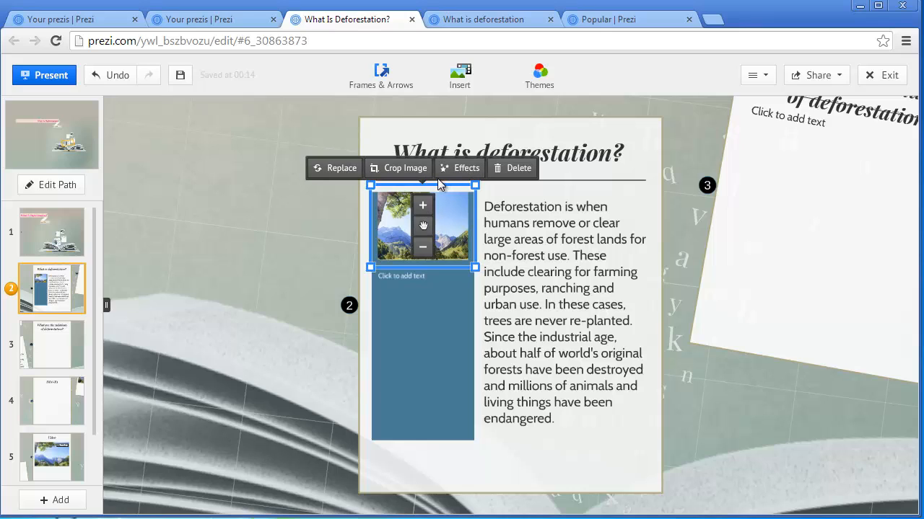
click(340, 169)
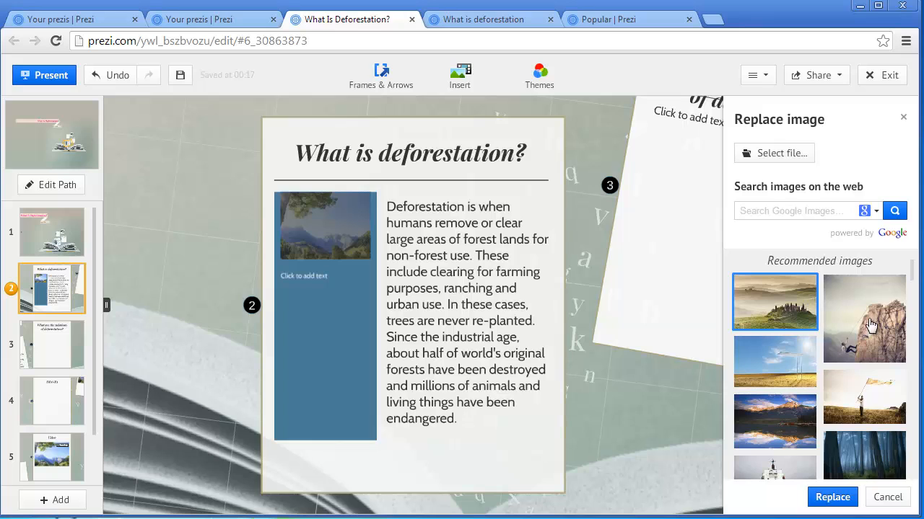
drag(913, 270, 916, 326)
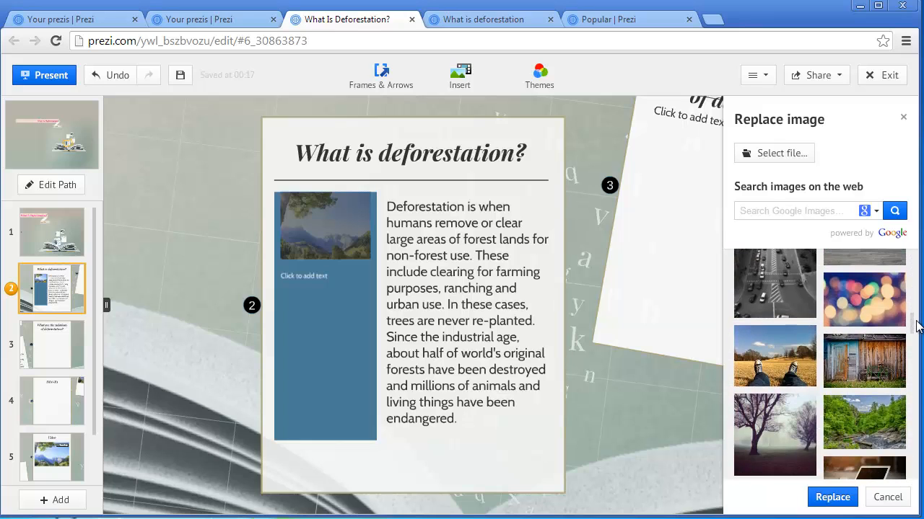
click(860, 420)
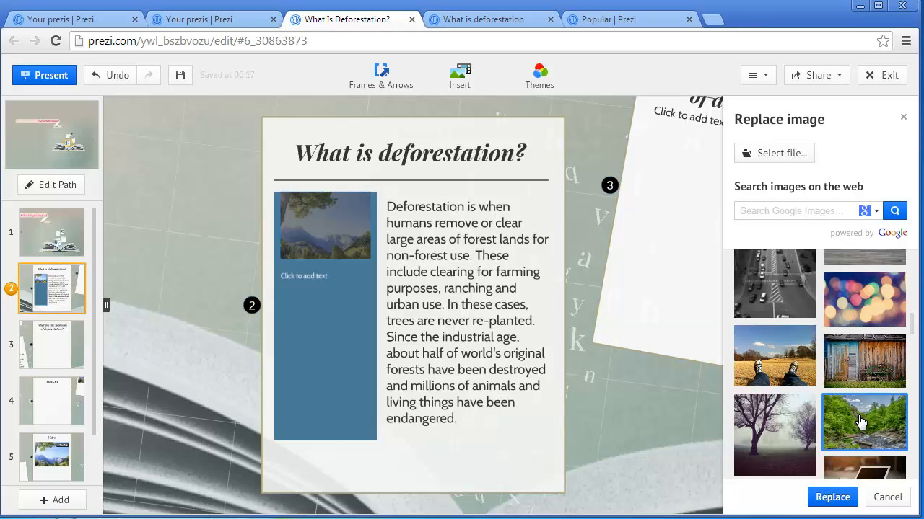
click(828, 497)
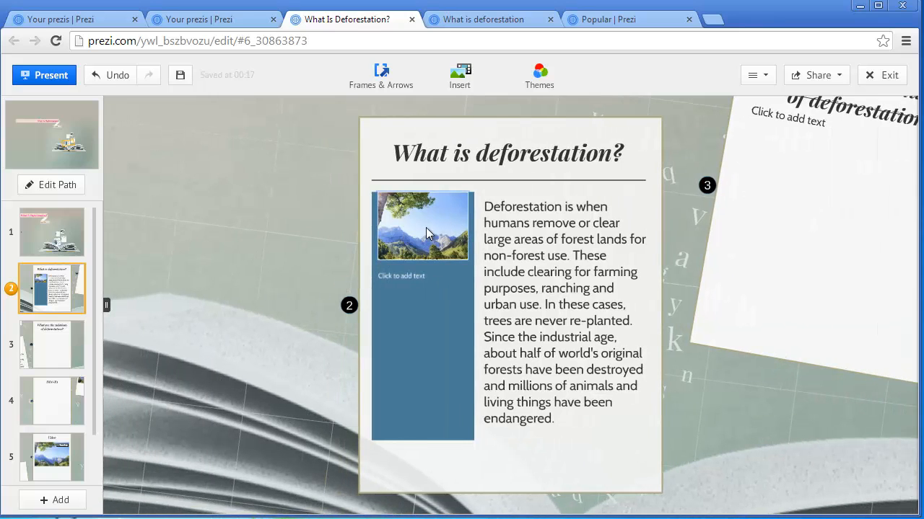
click(426, 228)
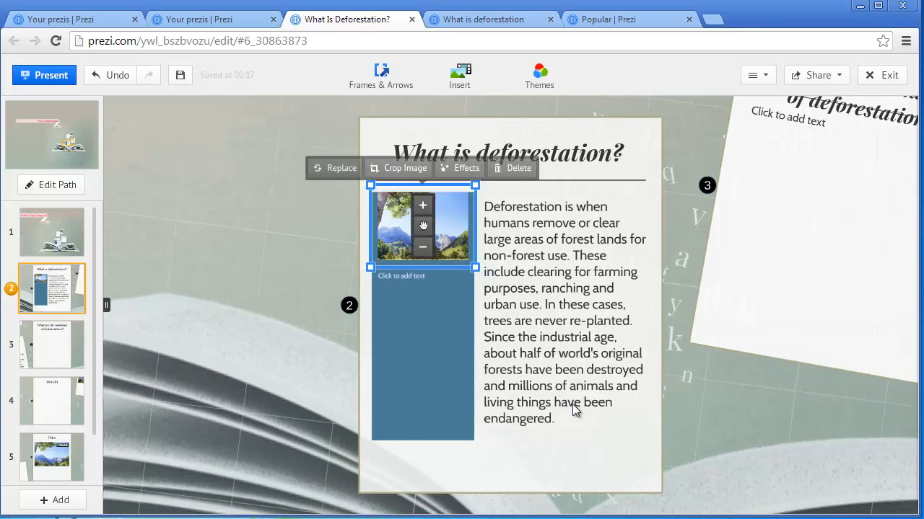
click(426, 324)
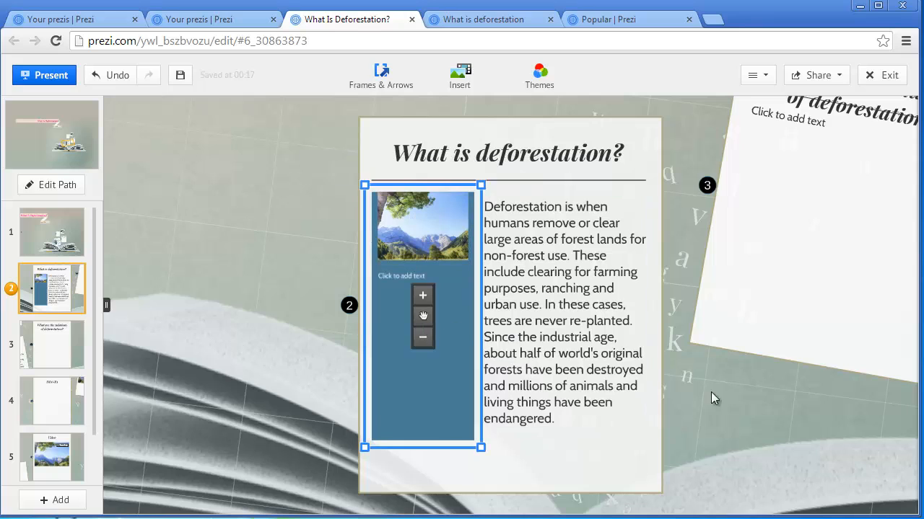
click(458, 238)
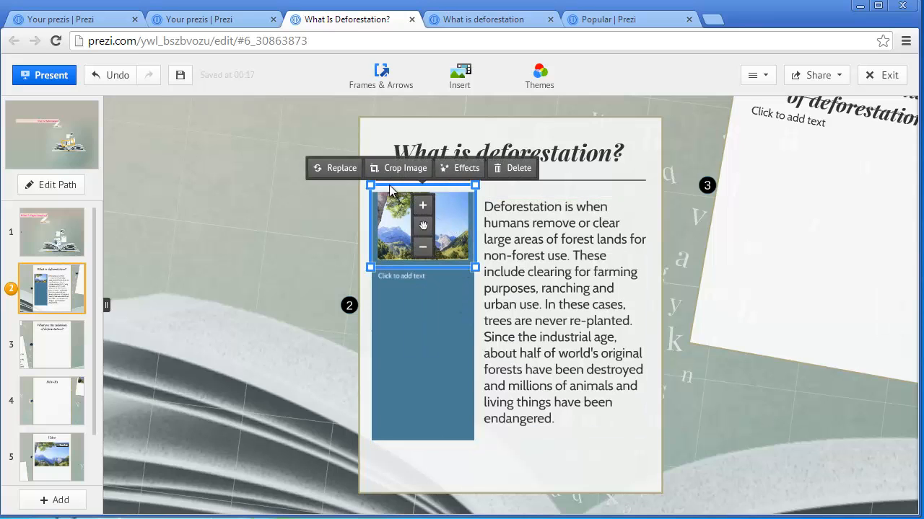
click(342, 172)
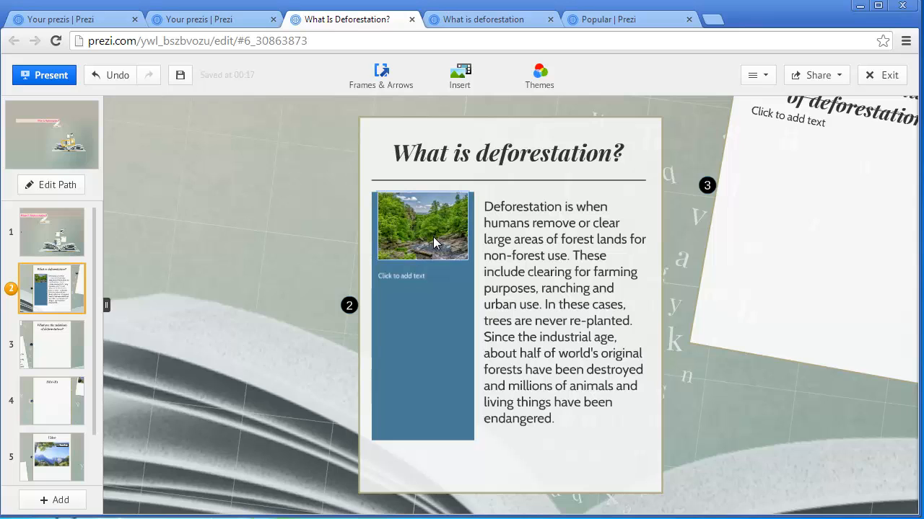
Replace the picture on the second frame with the local image file Deforestation.02 from the Deforestation Images folder
click(432, 238)
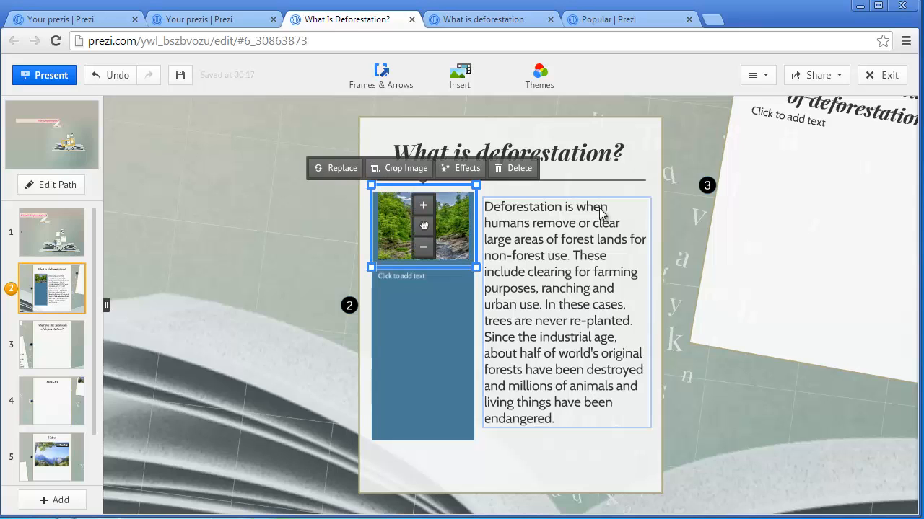
click(340, 171)
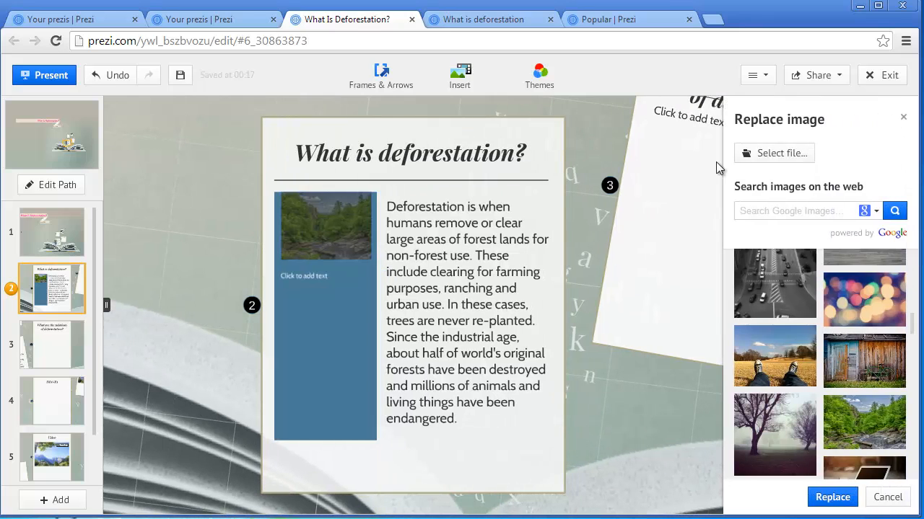
click(783, 153)
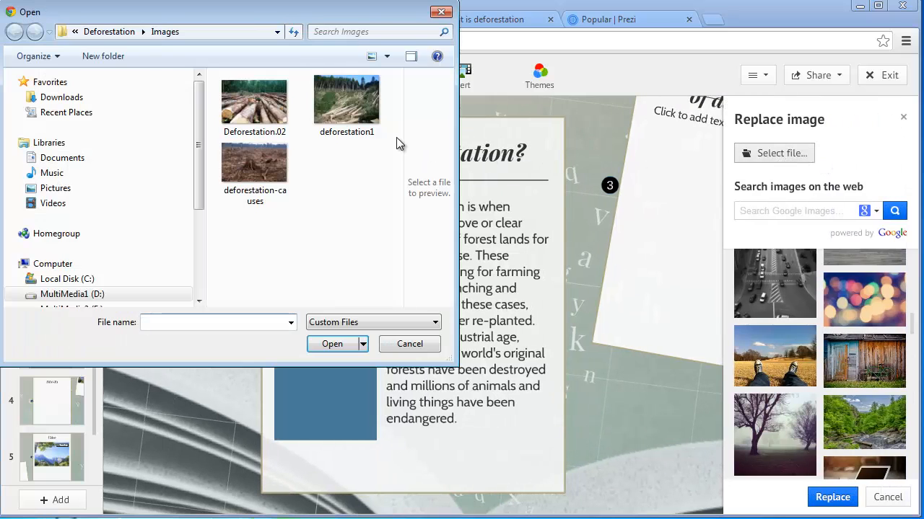
click(262, 104)
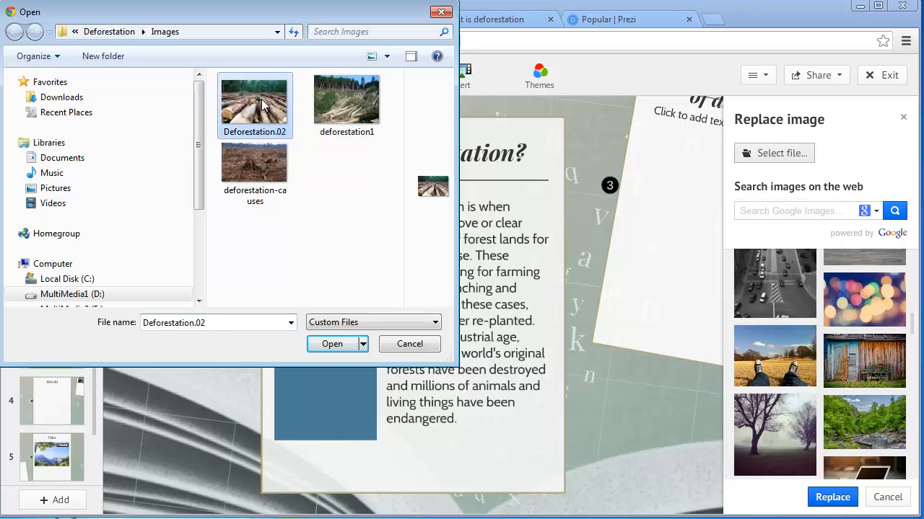
click(334, 349)
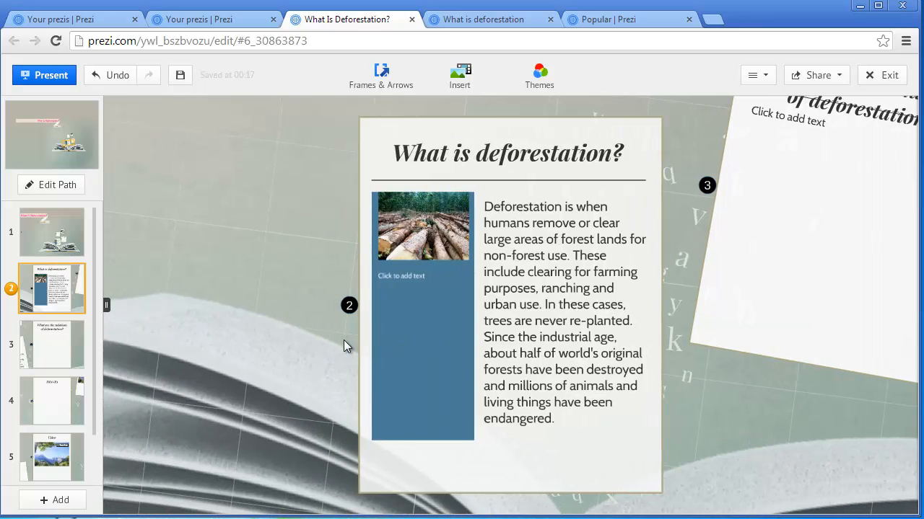
click(578, 263)
Reduce the second frame's whole title text, "What is deforestation?", by one size
click(610, 157)
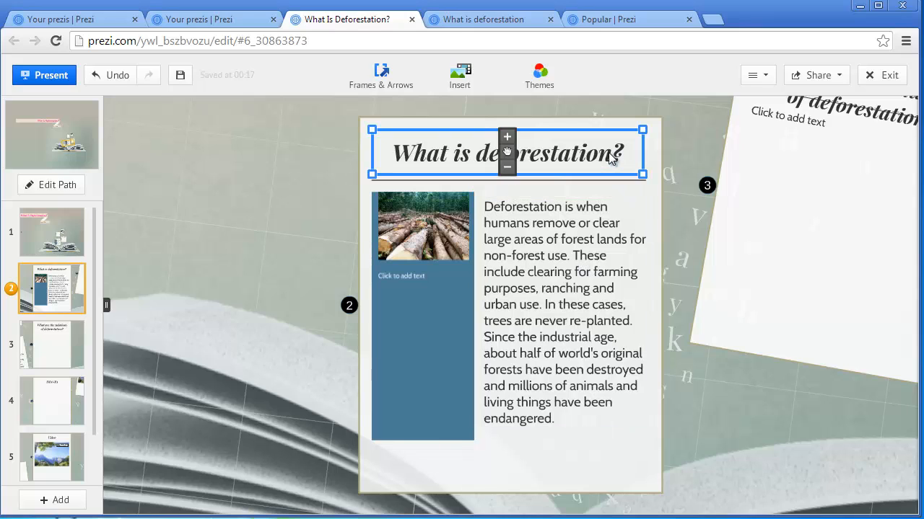
click(610, 158)
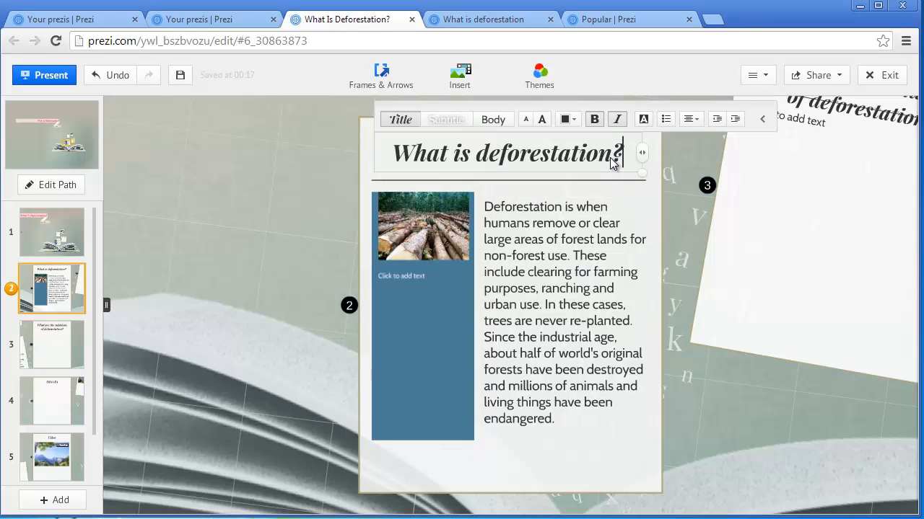
drag(625, 154, 351, 146)
click(526, 121)
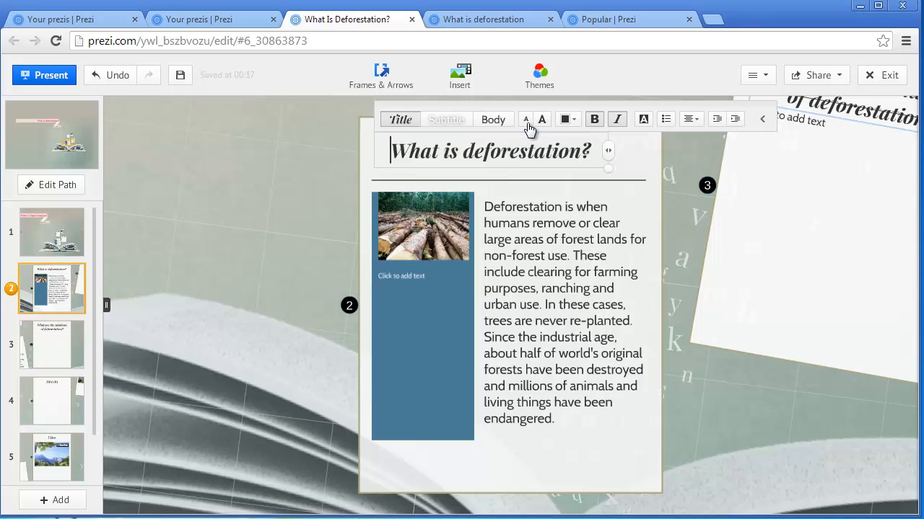
Fine-tune the second frame's title size, one size down and two sizes up, and colour the title violet
click(526, 120)
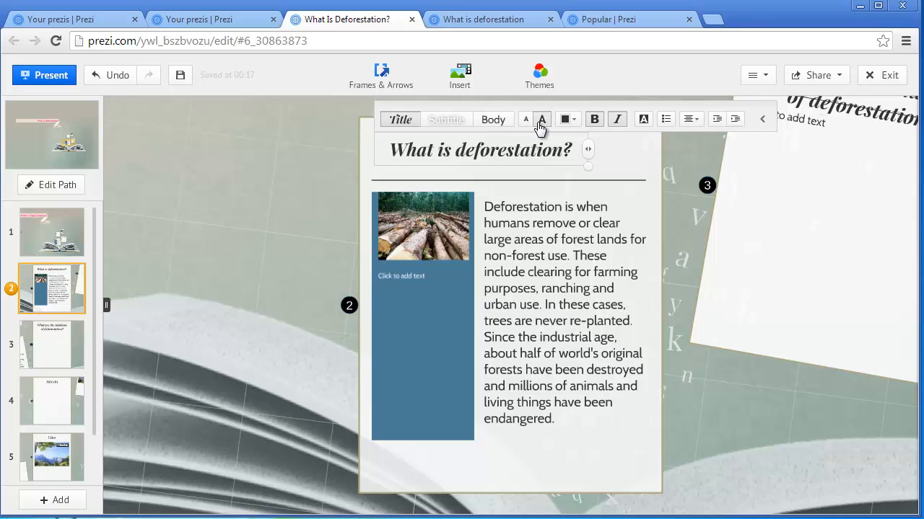
click(539, 121)
click(539, 121)
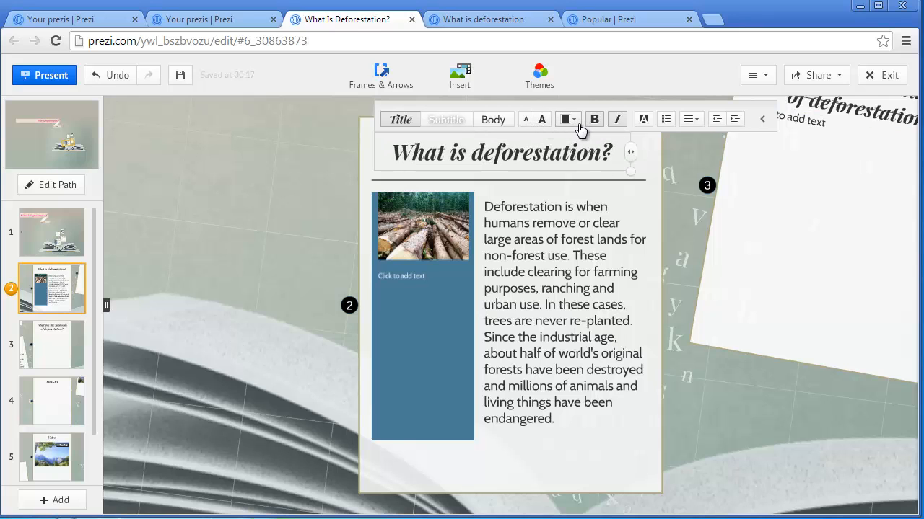
click(571, 123)
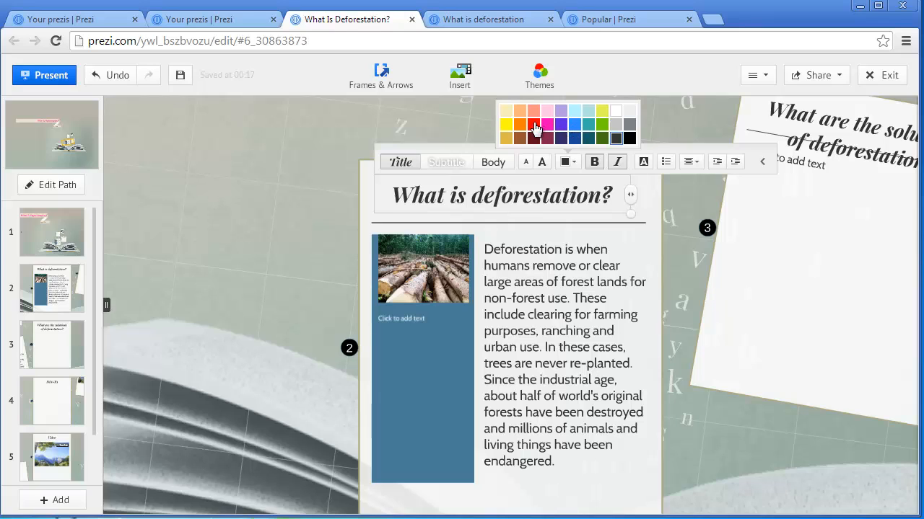
click(562, 128)
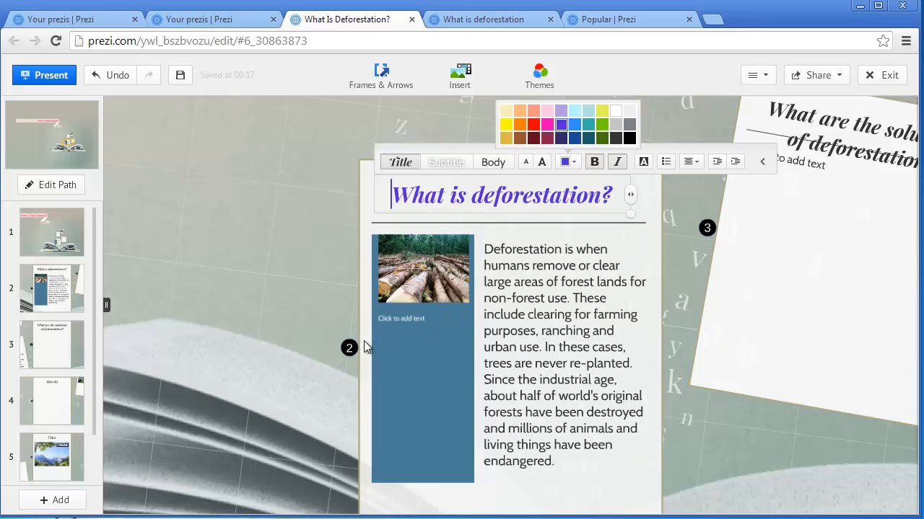
Reduce the third frame's title, "What are the solutions of deforestation?", by three sizes and widen its text box
click(65, 359)
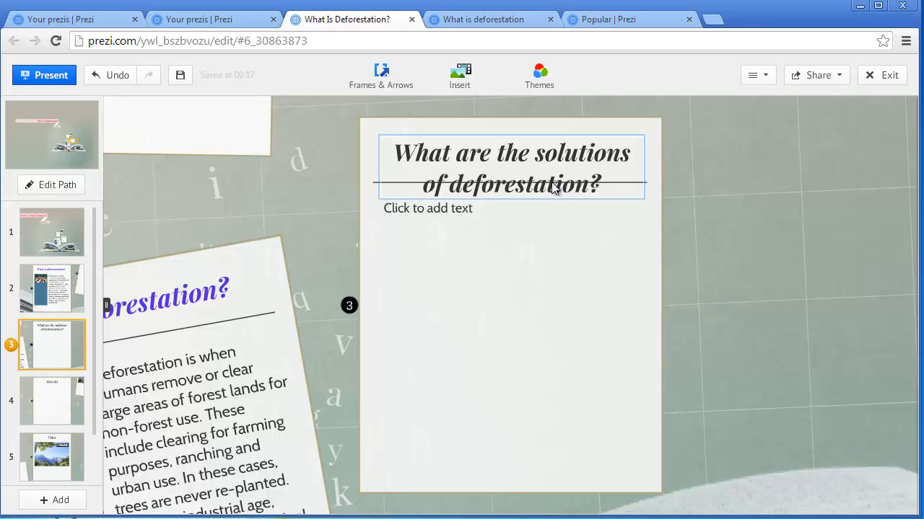
click(593, 187)
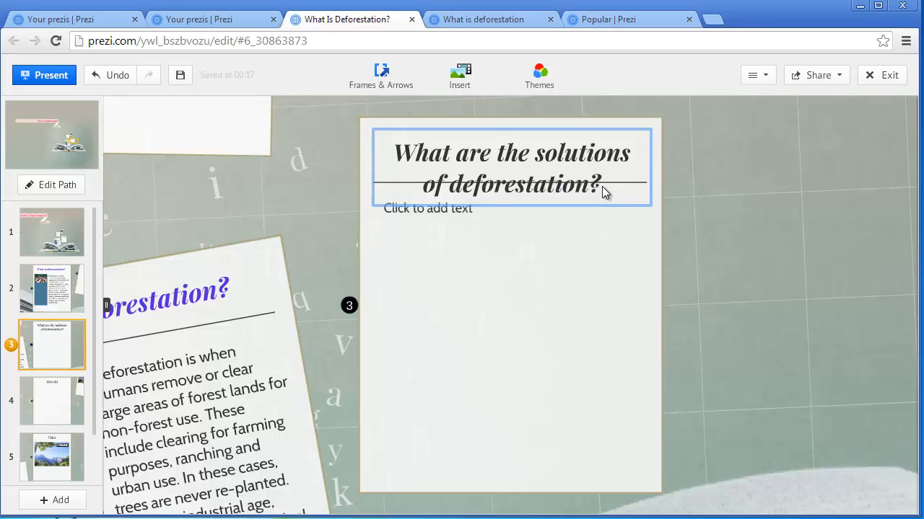
click(602, 186)
drag(601, 186, 387, 152)
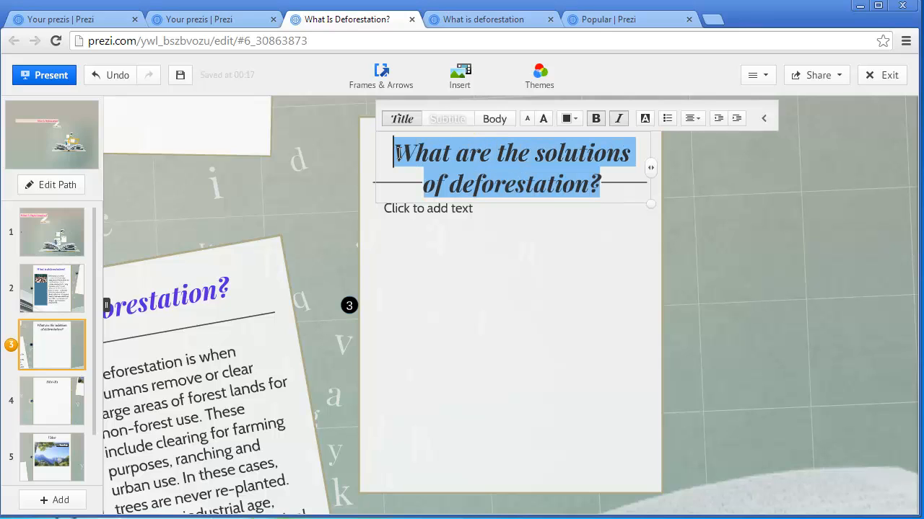
click(527, 119)
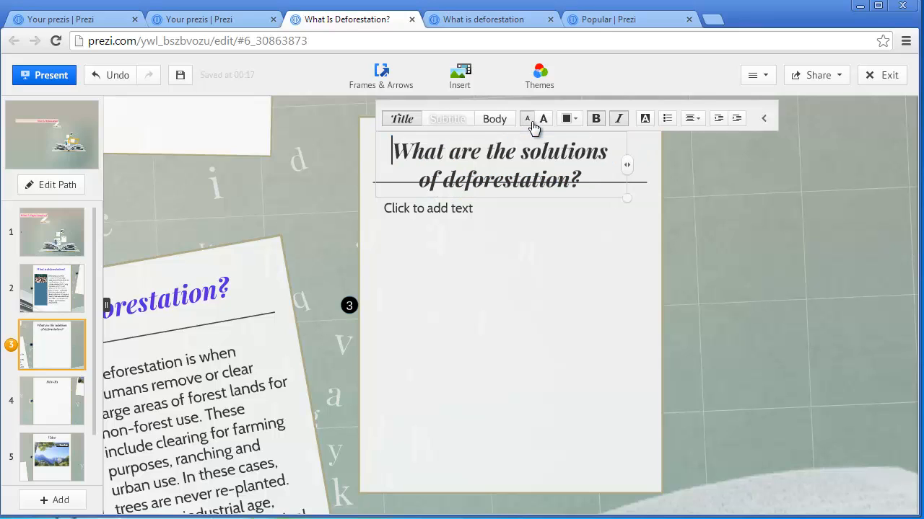
click(528, 119)
click(528, 120)
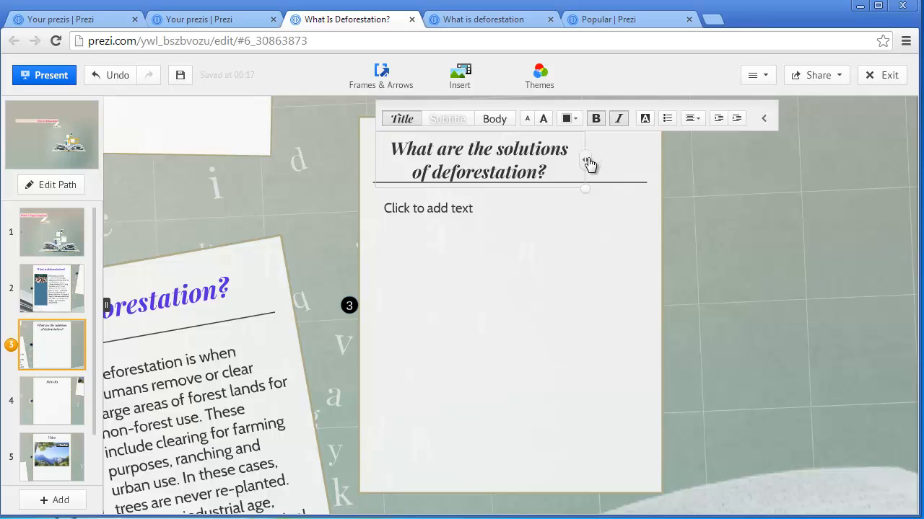
drag(588, 168, 635, 168)
Colour the third frame's whole title text violet, matching the second frame's title
drag(575, 176, 360, 121)
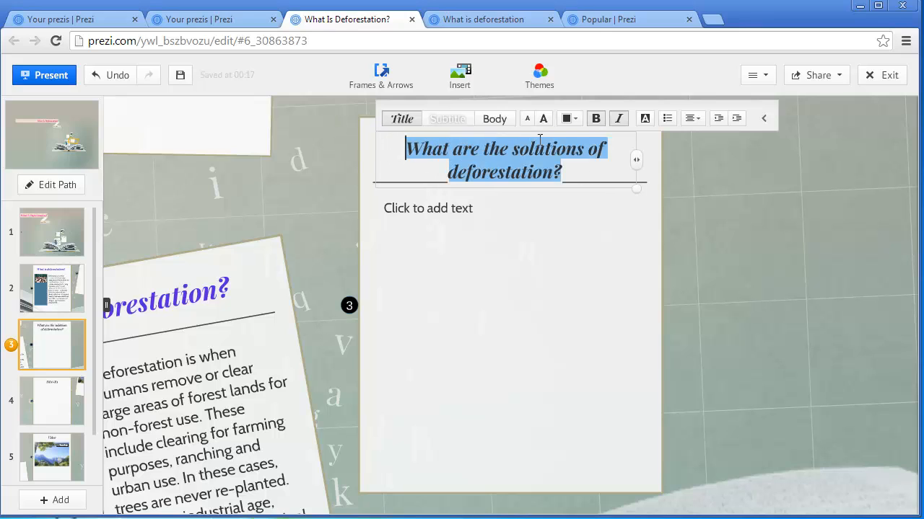
click(601, 124)
click(596, 120)
click(575, 121)
click(563, 124)
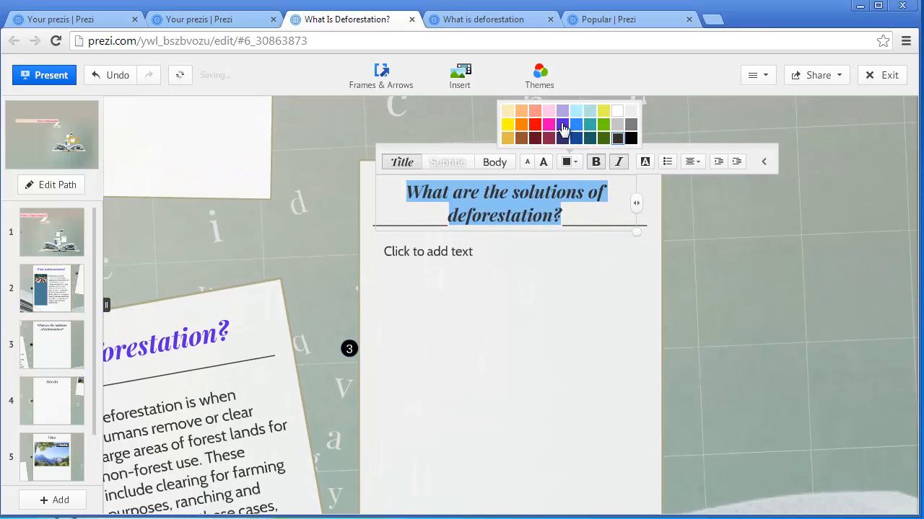
click(548, 310)
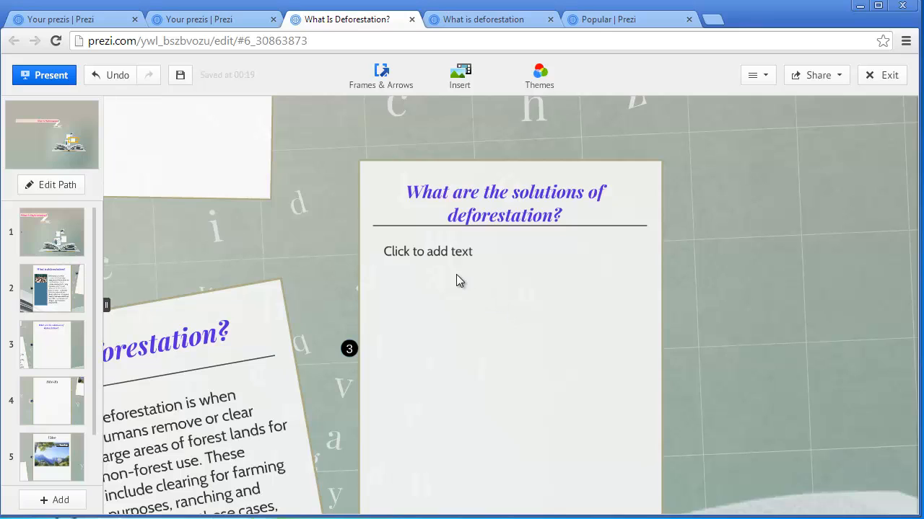
Fill the third frame's body with four lines: "Recycling", "Wasting less", "Switching electronics off properly" and "Farming on already cleared land"
click(434, 256)
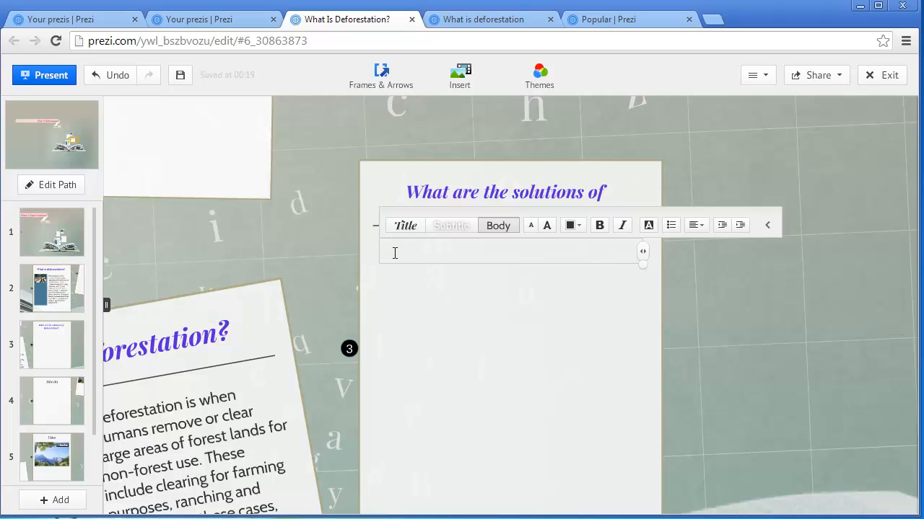
text(Recycling Wasting less Switching electronics off properly Farming on already cleared land)
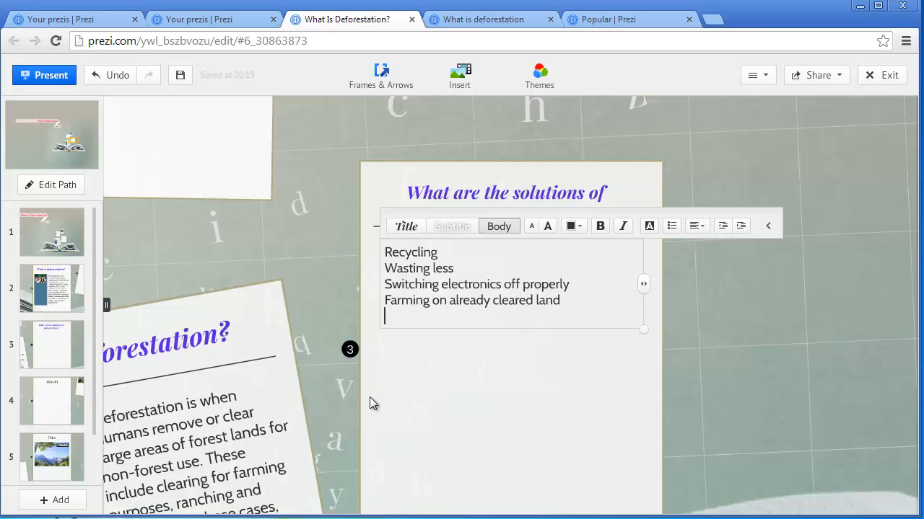
Insert the local image file deforestation1 from the Deforestation Images folder into the fourth frame, IMAGES
click(48, 391)
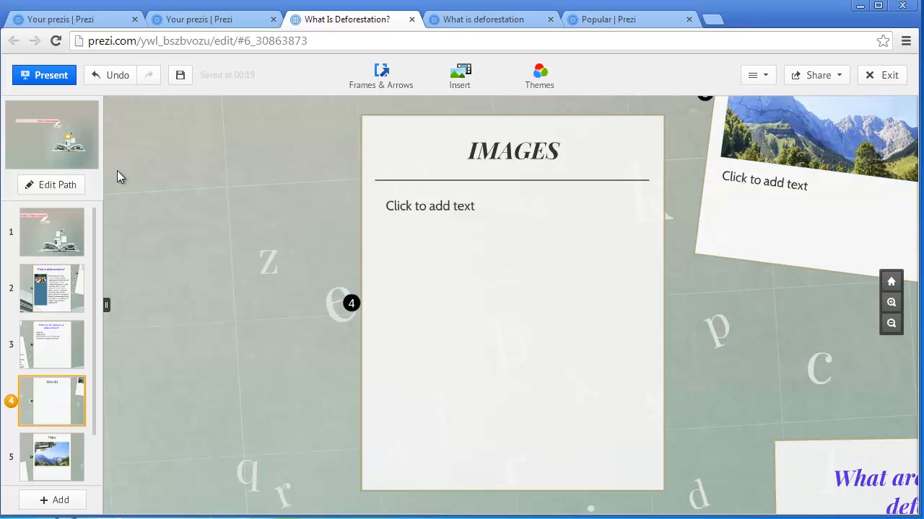
click(466, 76)
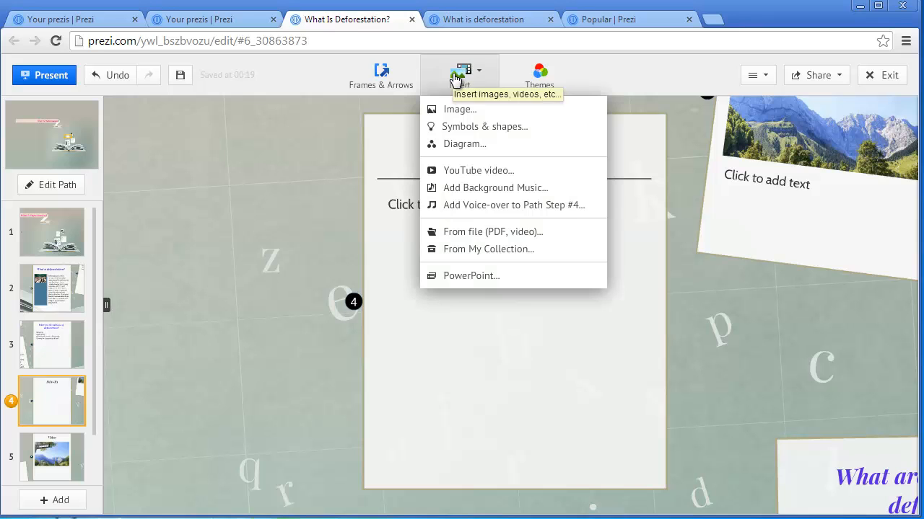
click(465, 110)
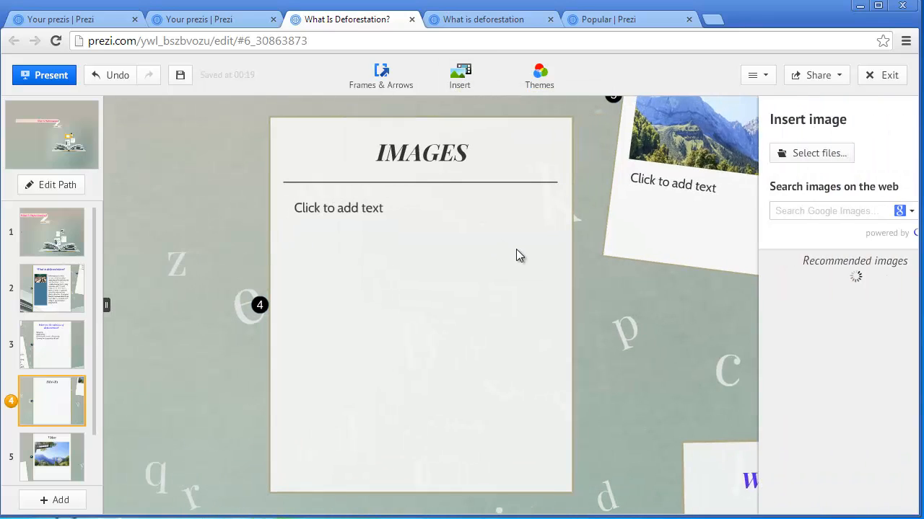
click(778, 158)
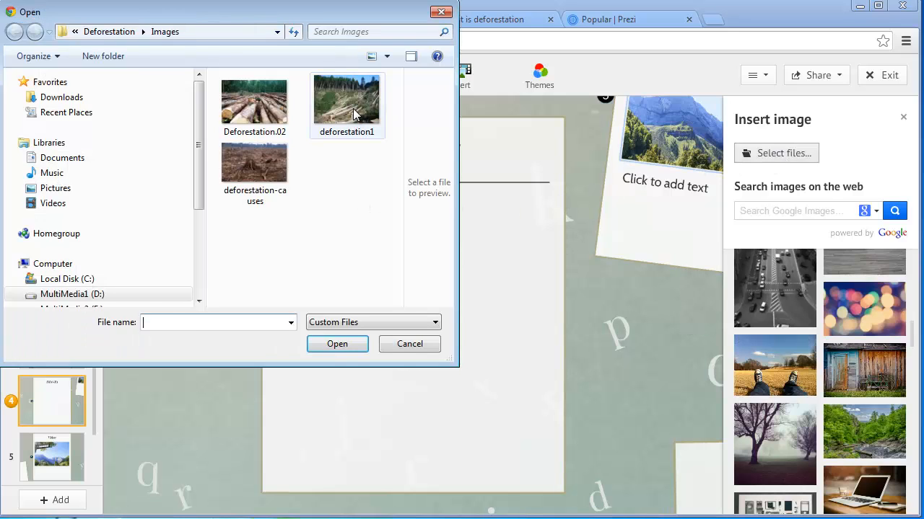
click(353, 113)
click(336, 344)
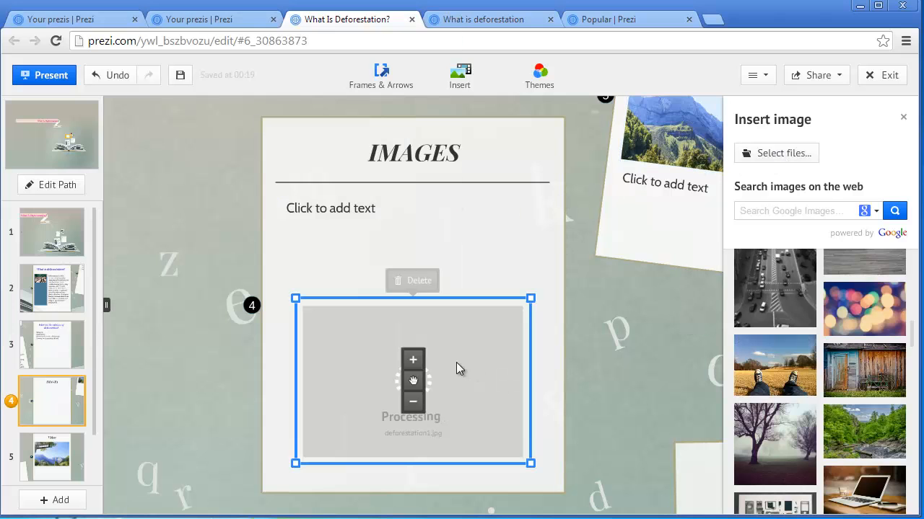
click(503, 264)
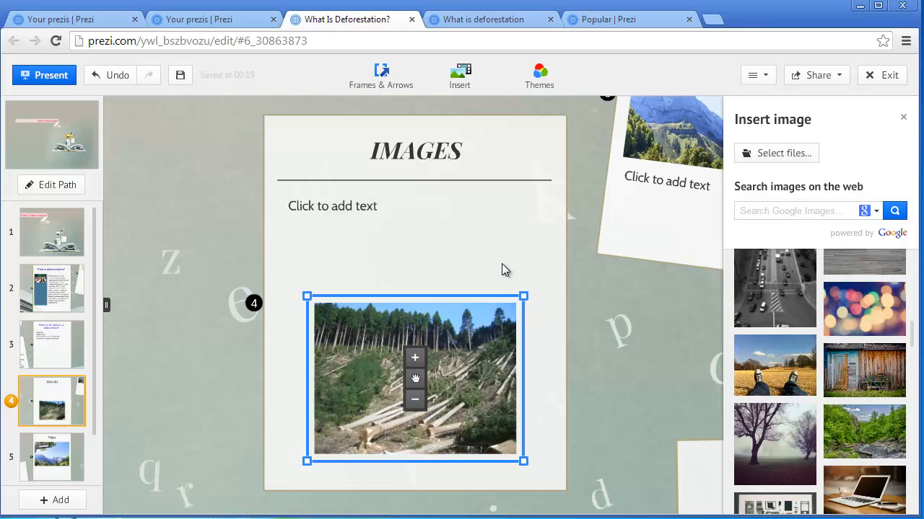
Shrink the inserted felled-forest picture to about half its size and place it just below the body placeholder, near the frame's left edge
drag(457, 337, 459, 264)
drag(526, 392, 462, 356)
drag(368, 306, 302, 292)
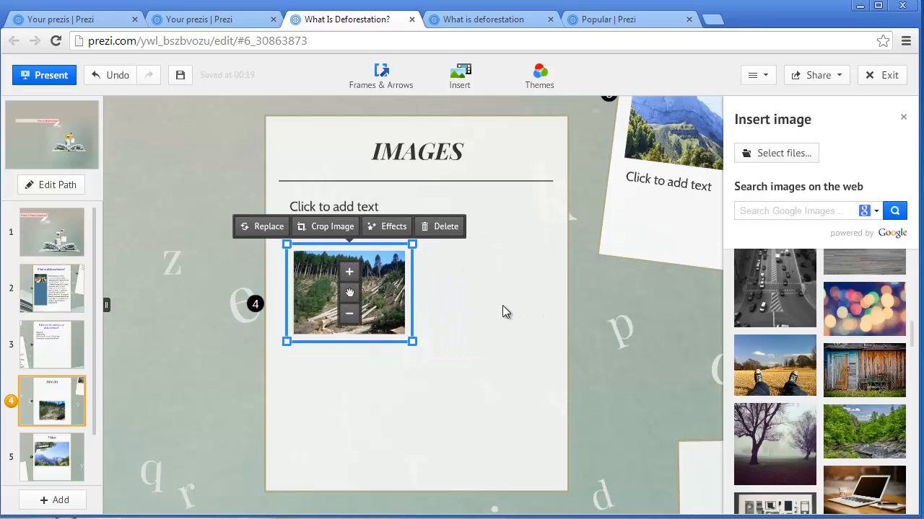
Insert the local image file deforestation-causes from the Deforestation Images folder into the fourth frame
click(460, 78)
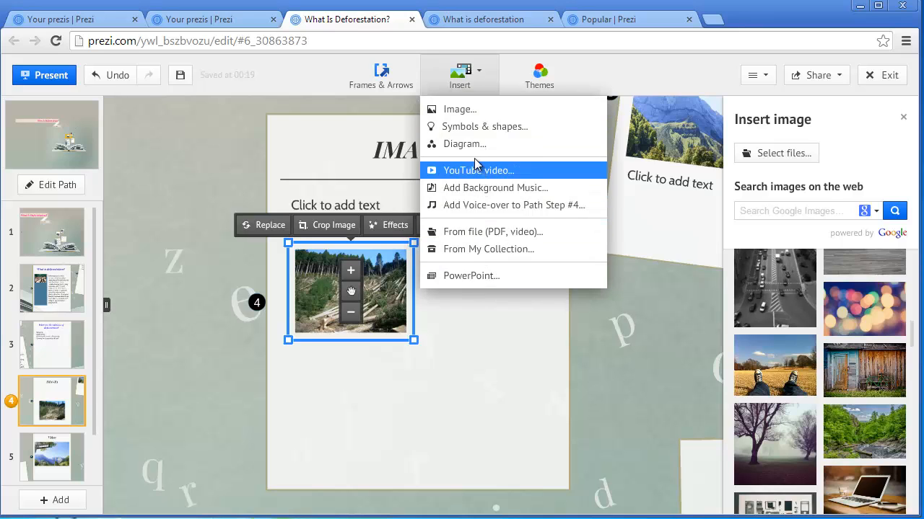
click(468, 111)
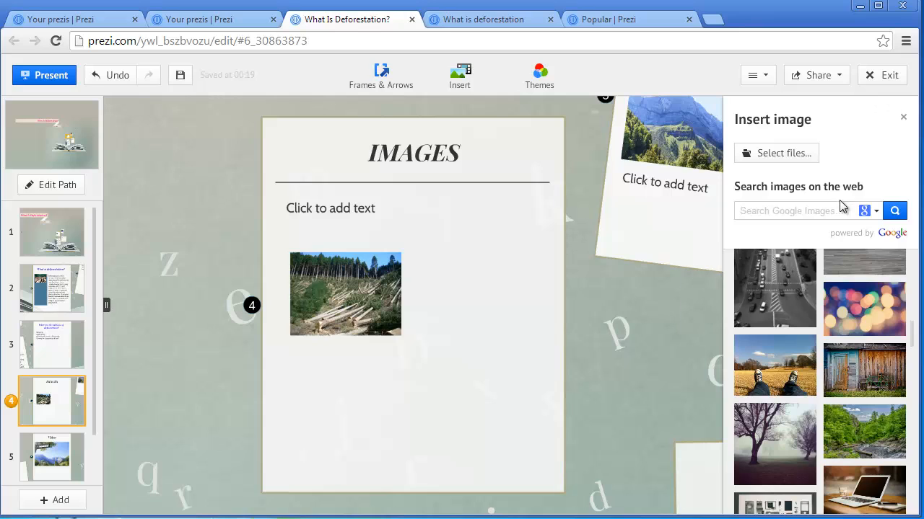
click(779, 153)
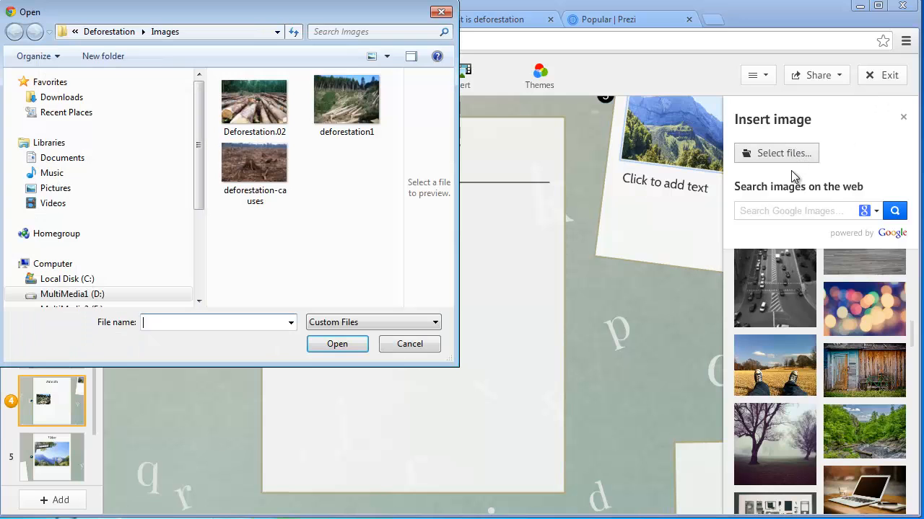
click(264, 170)
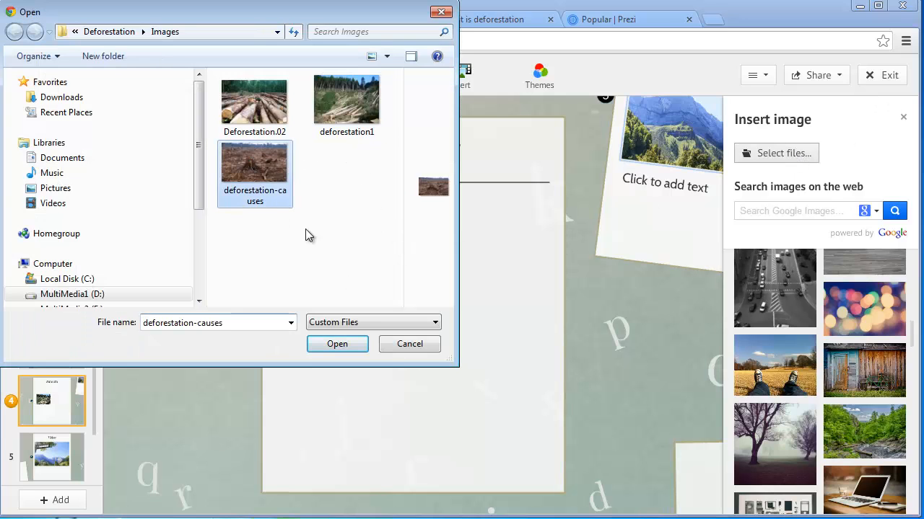
click(354, 345)
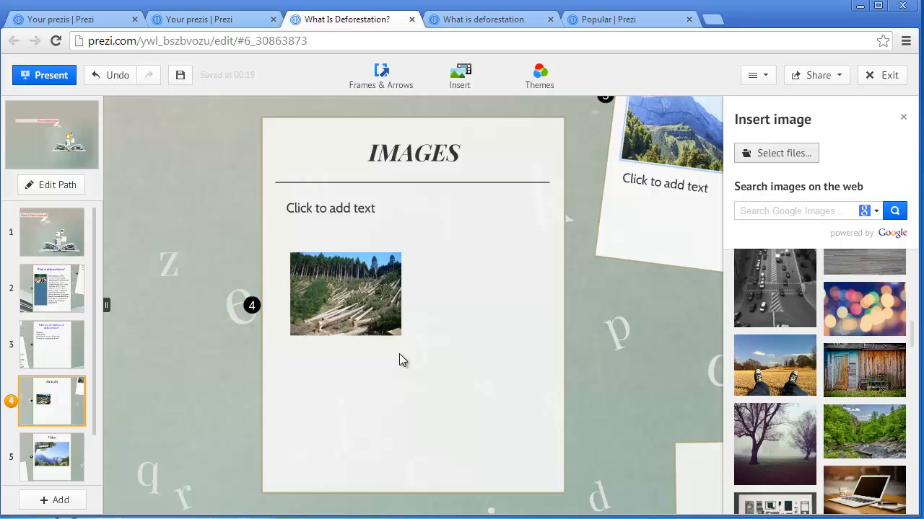
click(511, 366)
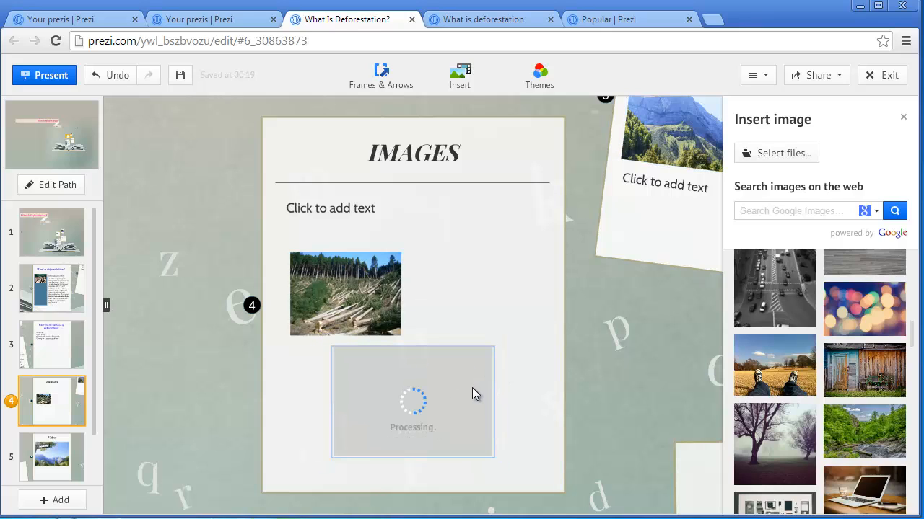
Shrink the tree-stump picture to the felled-forest picture's width and align the two pictures one above the other in the frame's centre
click(465, 389)
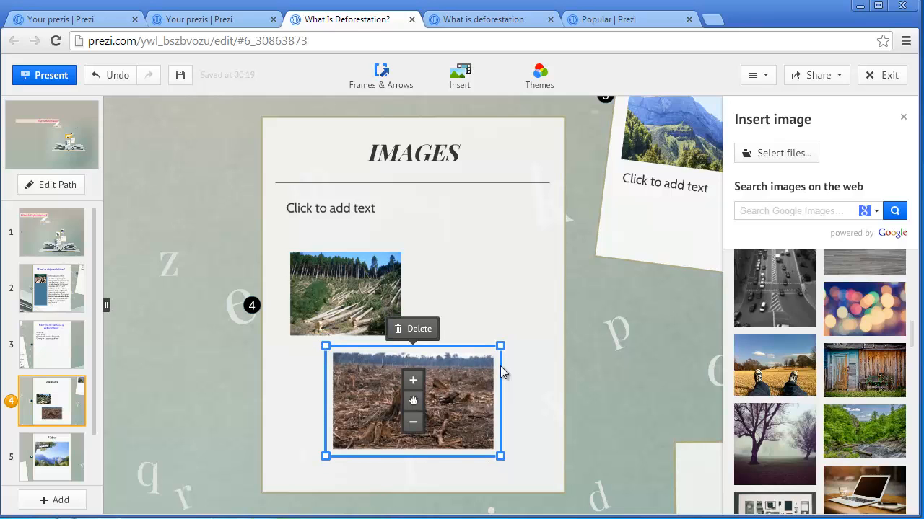
drag(500, 347, 466, 354)
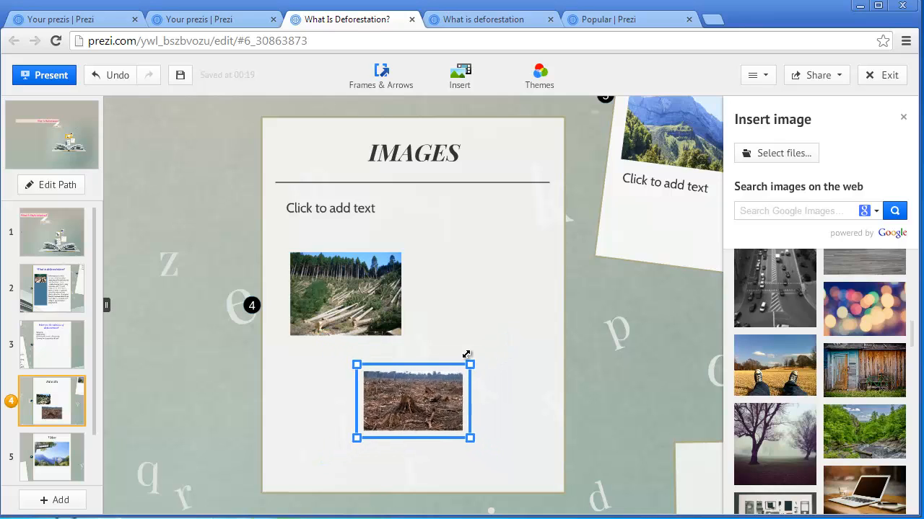
drag(431, 399, 408, 403)
drag(354, 268, 398, 267)
mouse_move(396, 385)
mouse_down()
mouse_move(428, 386)
mouse_move(410, 377)
mouse_up()
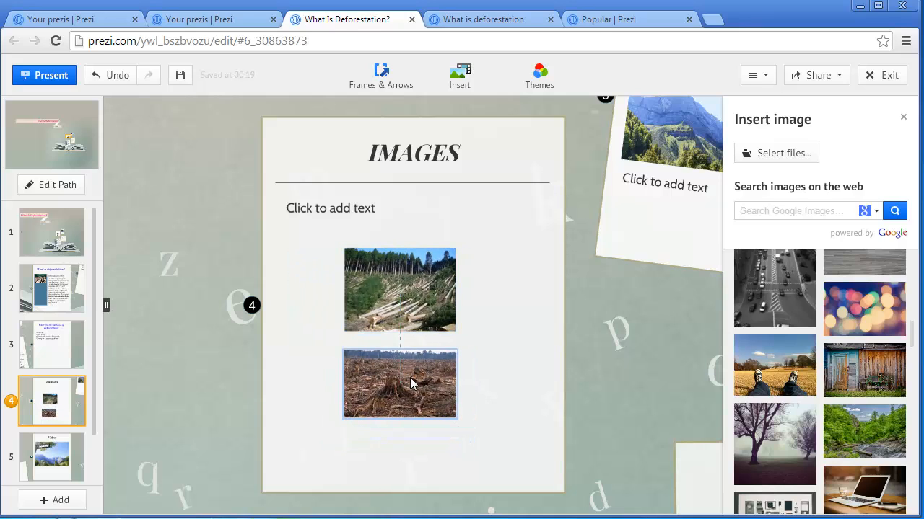
Enlarge the tree-stump picture to about two thirds of the fourth frame's width and reposition it below the felled-forest picture
click(455, 417)
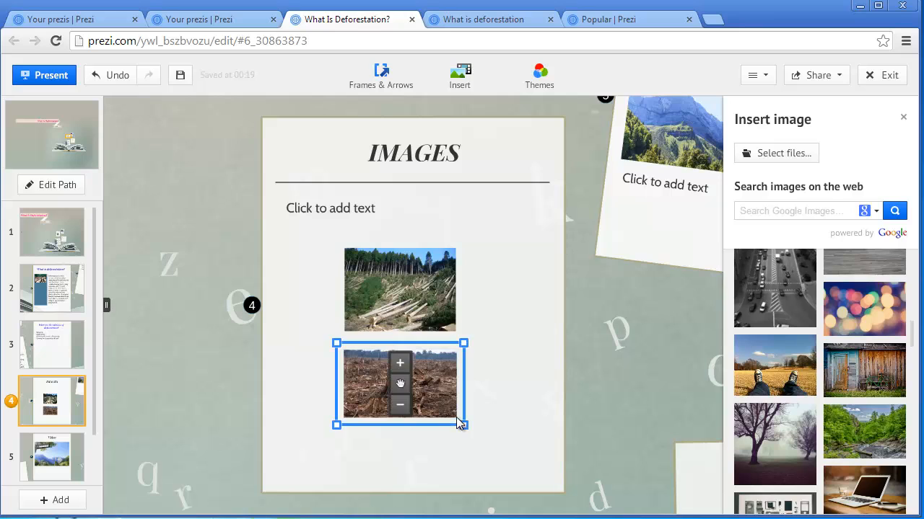
drag(465, 427, 495, 455)
drag(451, 407, 458, 429)
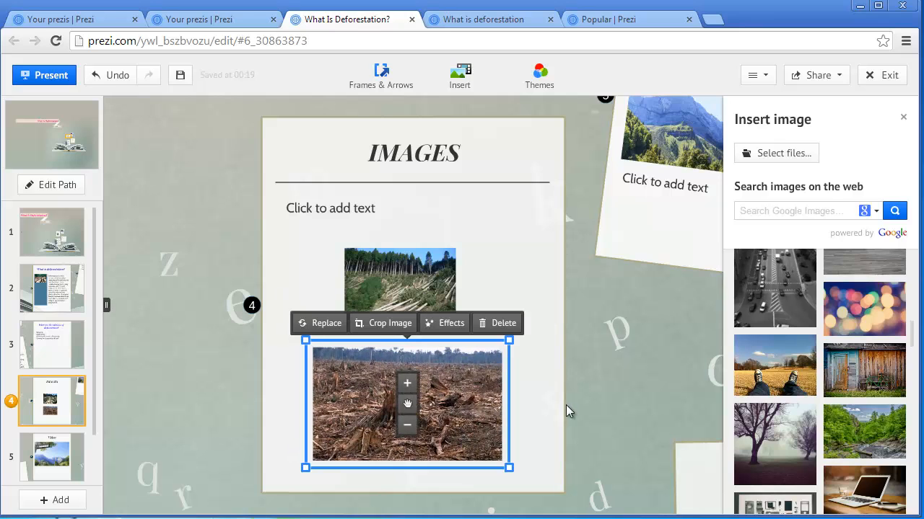
Go to the fifth frame, Video, and try to replace its landscape picture
click(62, 476)
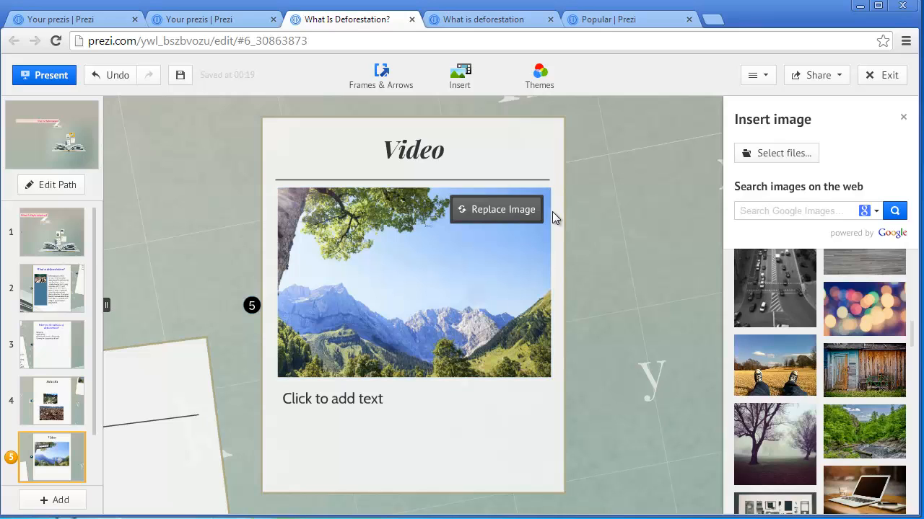
click(510, 211)
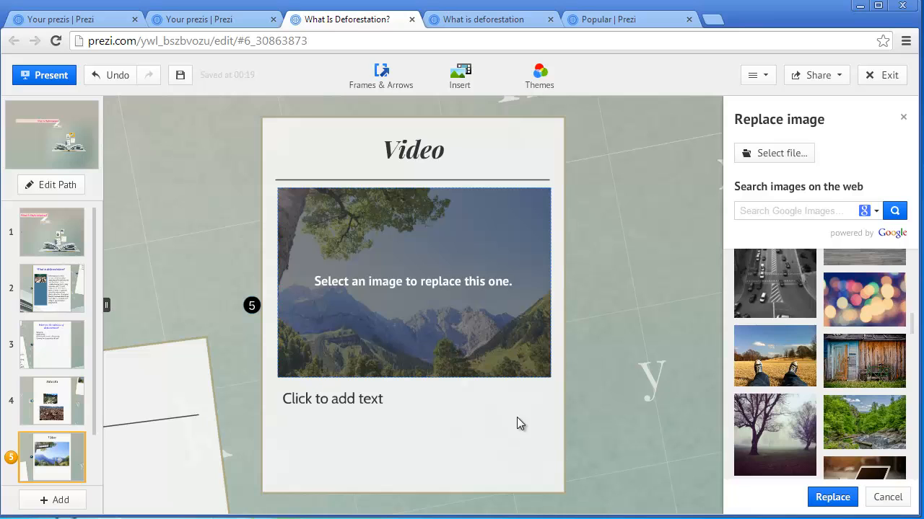
click(523, 246)
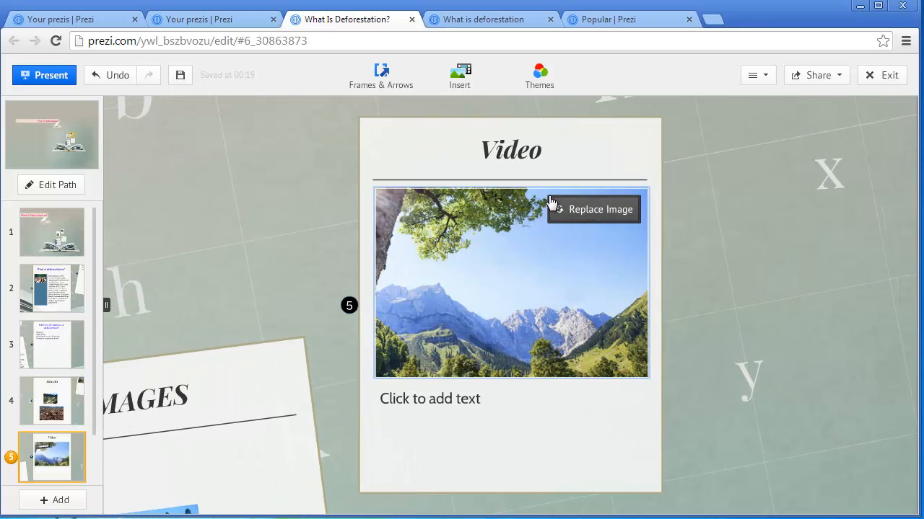
Delete the landscape picture from the fifth frame, Video
click(524, 191)
click(602, 165)
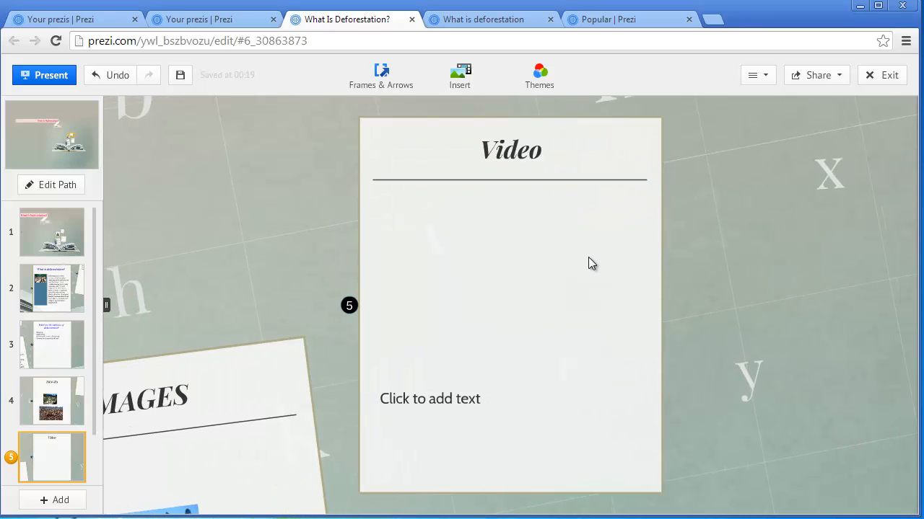
click(464, 229)
click(417, 228)
click(416, 227)
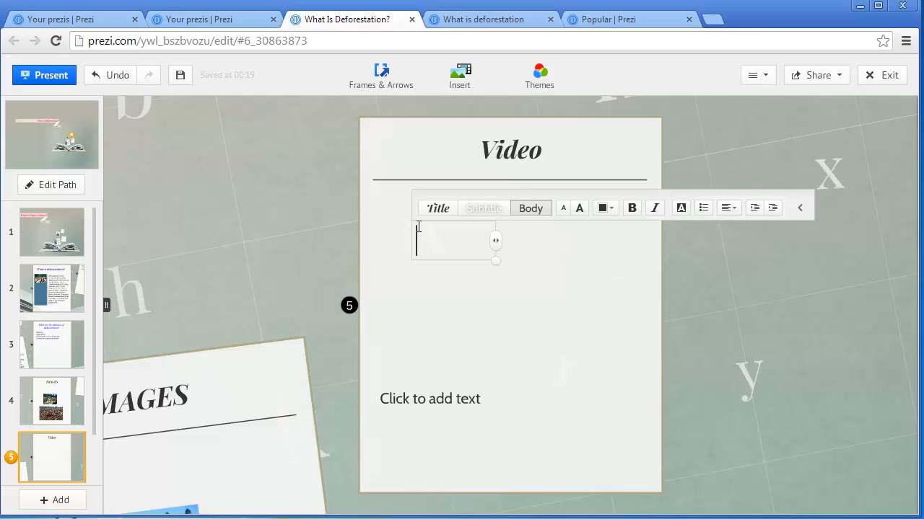
Start inserting a PDF or video from file, list all file types and open the Videos folder inside Deforestation
click(461, 81)
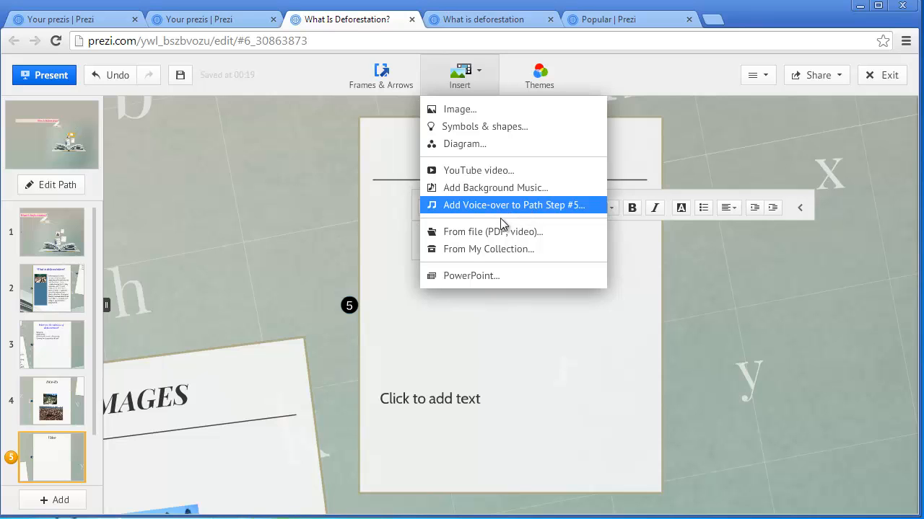
click(485, 233)
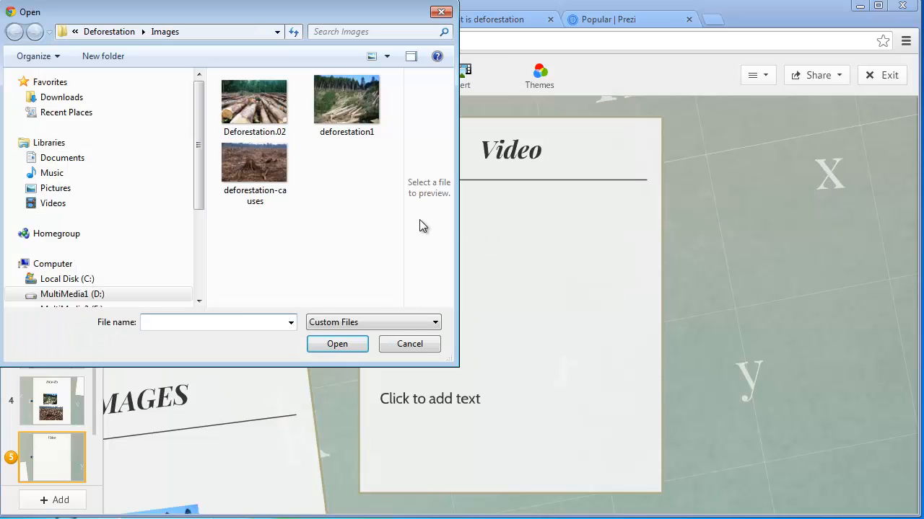
click(423, 322)
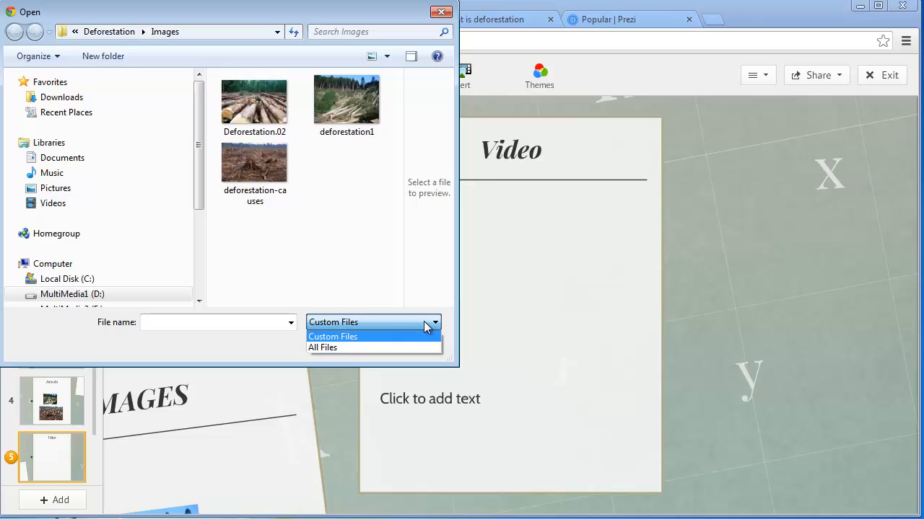
click(336, 347)
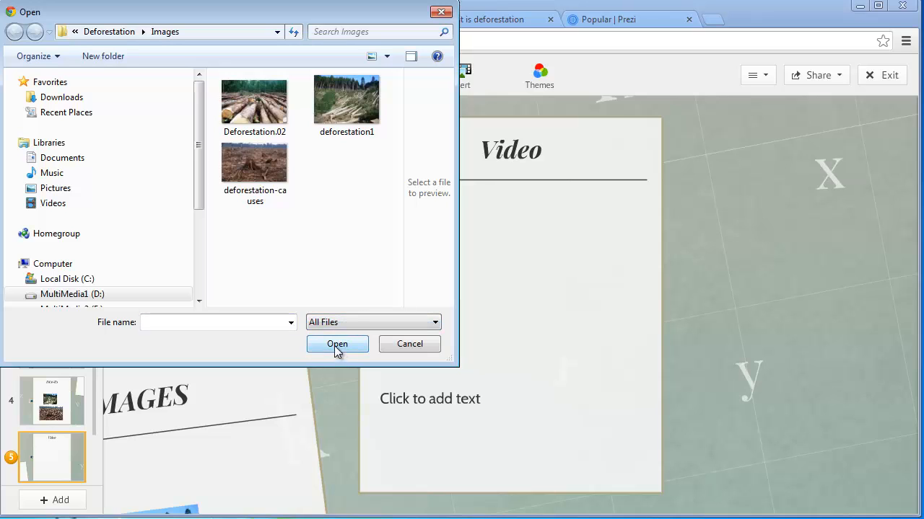
click(110, 32)
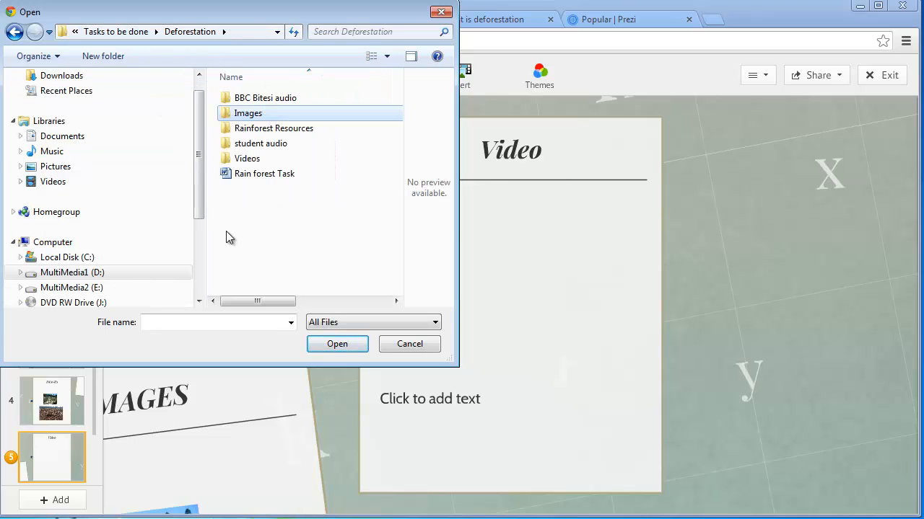
double_click(249, 145)
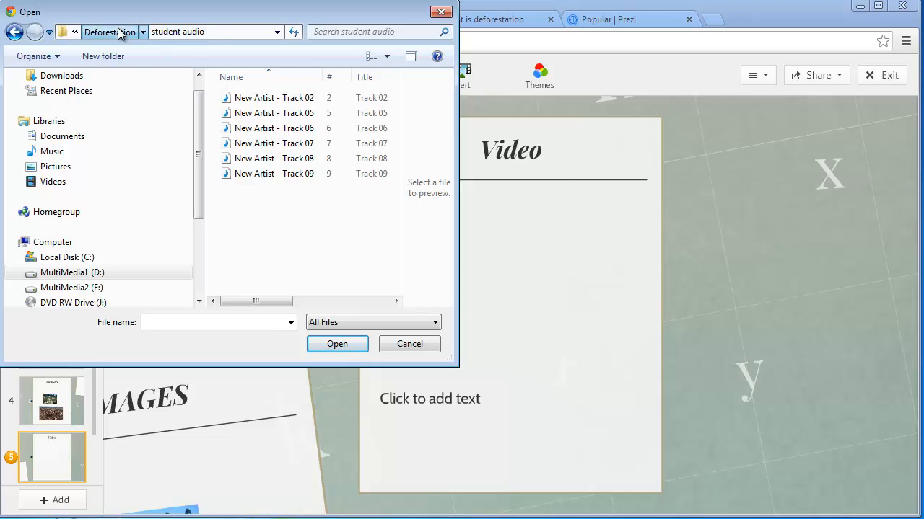
click(121, 34)
double_click(245, 155)
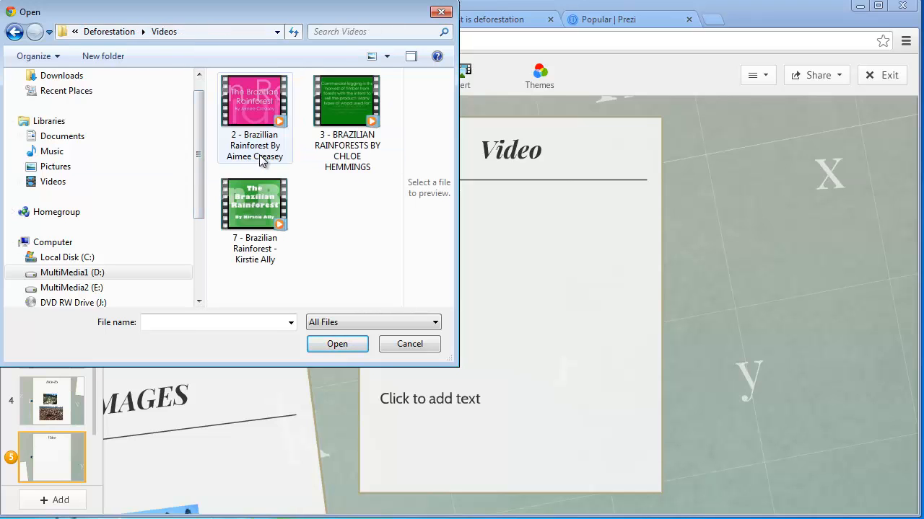
Insert the video file numbered 3, BRAZILIAN RAINFORESTS, into the fifth frame, and delete it while it is processing
click(261, 220)
click(336, 128)
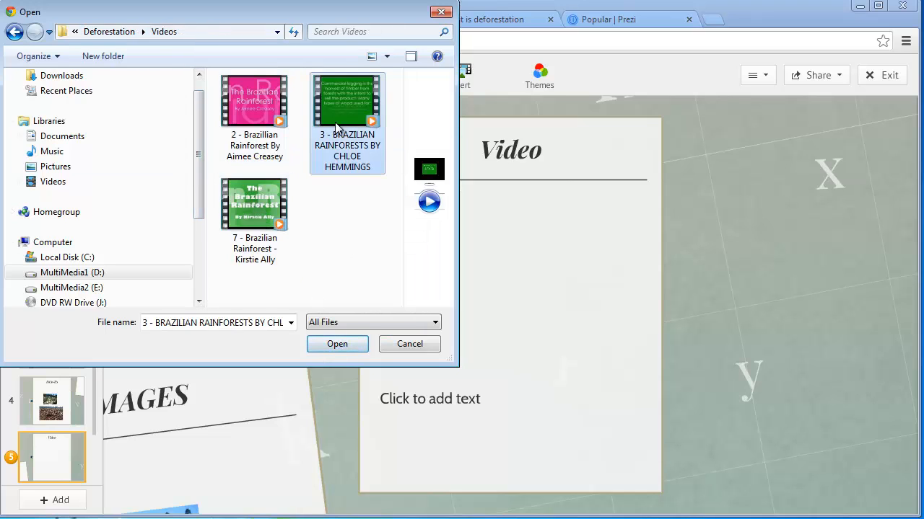
click(349, 347)
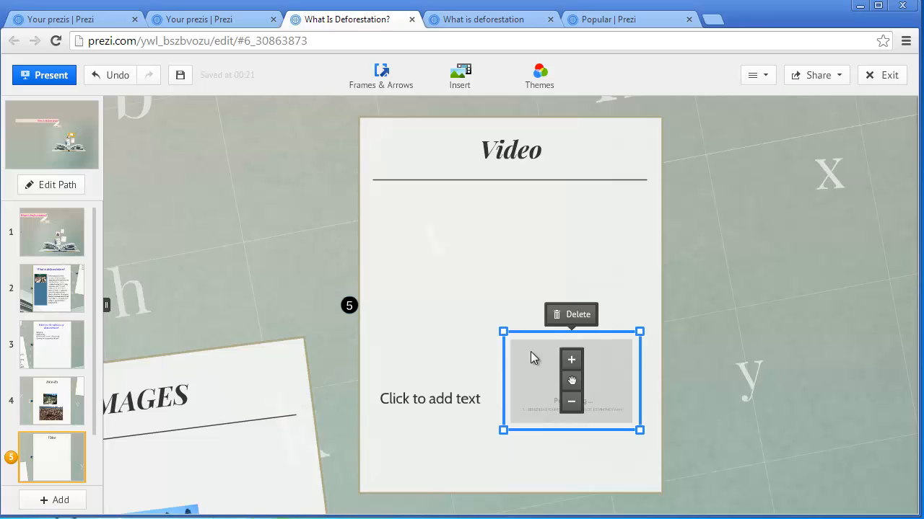
click(577, 315)
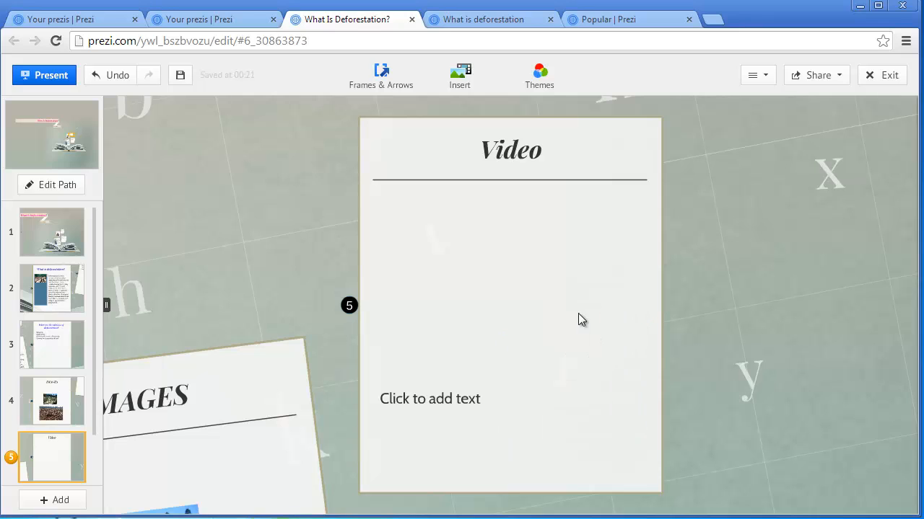
Switch to the finished prezi What is deforestation and examine its fifth frame with the embedded video
click(617, 22)
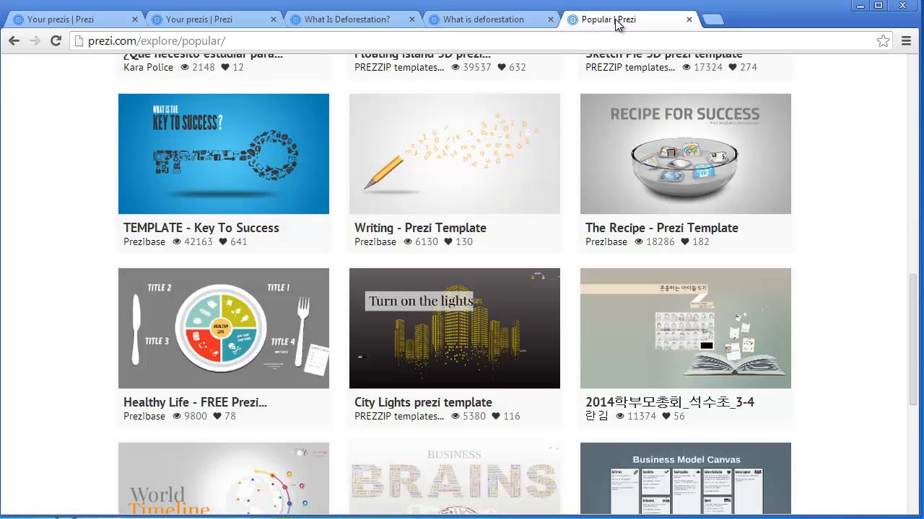
click(501, 21)
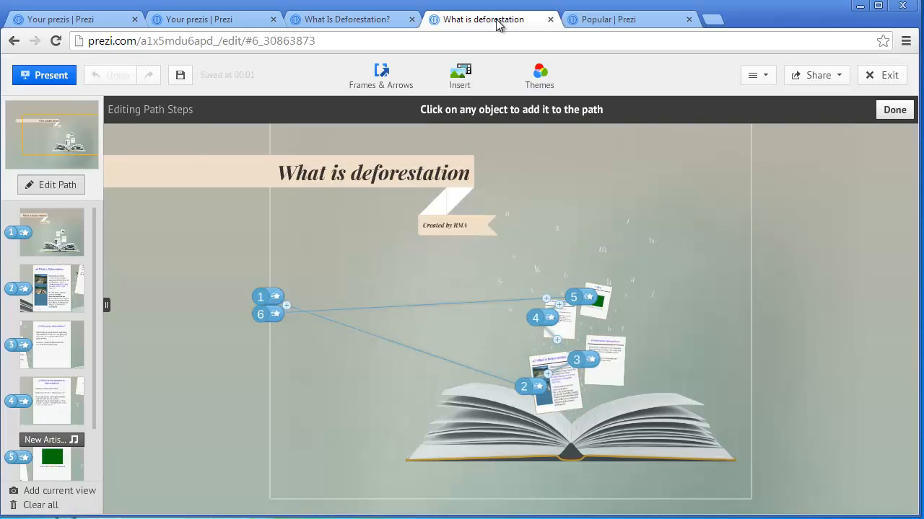
click(52, 463)
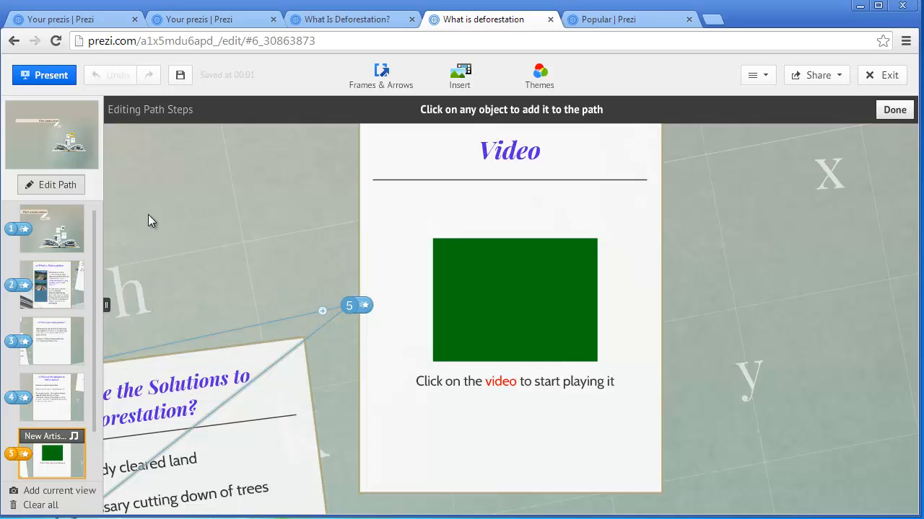
Return to the prezi What Is Deforestation? and enter ttttttttt as the body text of its Video frame
click(359, 21)
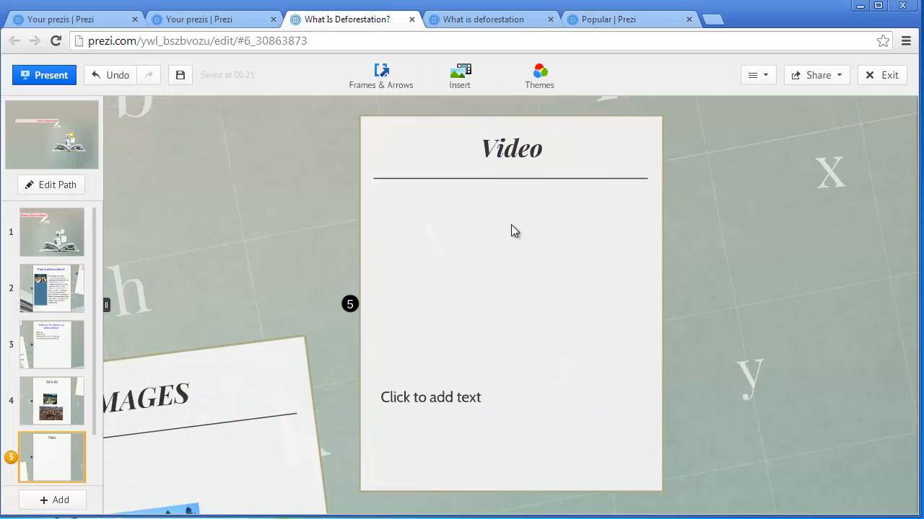
click(416, 398)
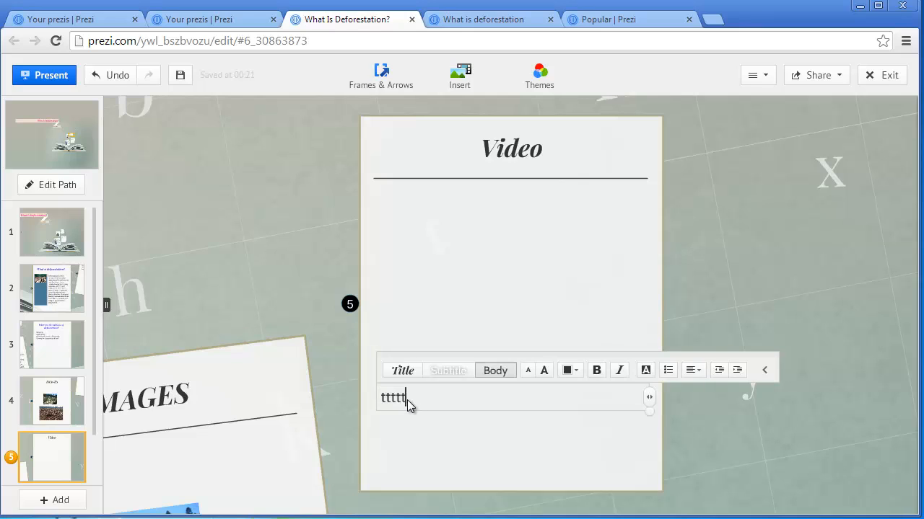
In the finished prezi What is deforestation, add the Video frame to the path as step 7
click(624, 26)
click(470, 21)
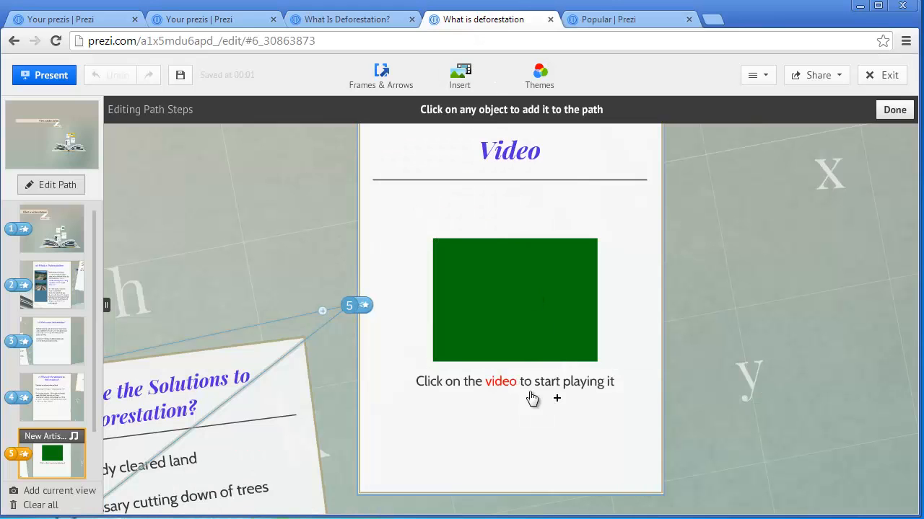
click(500, 393)
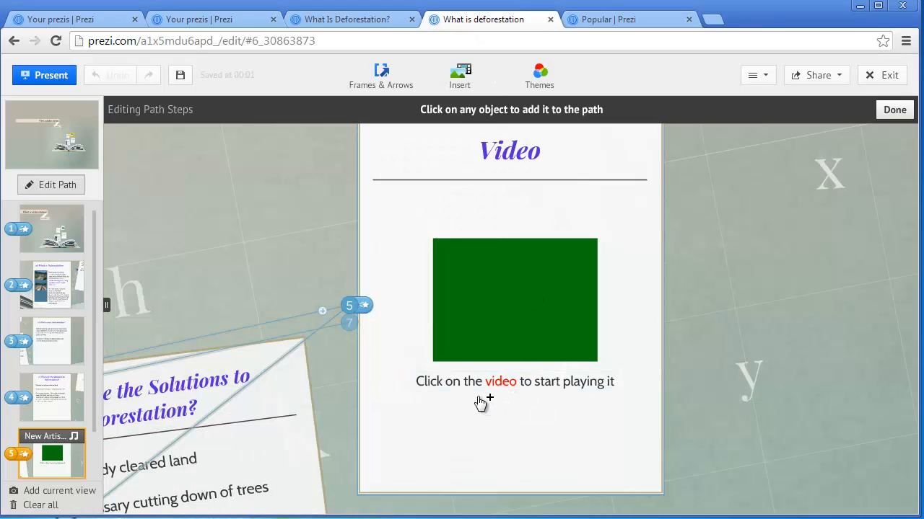
click(514, 425)
click(419, 417)
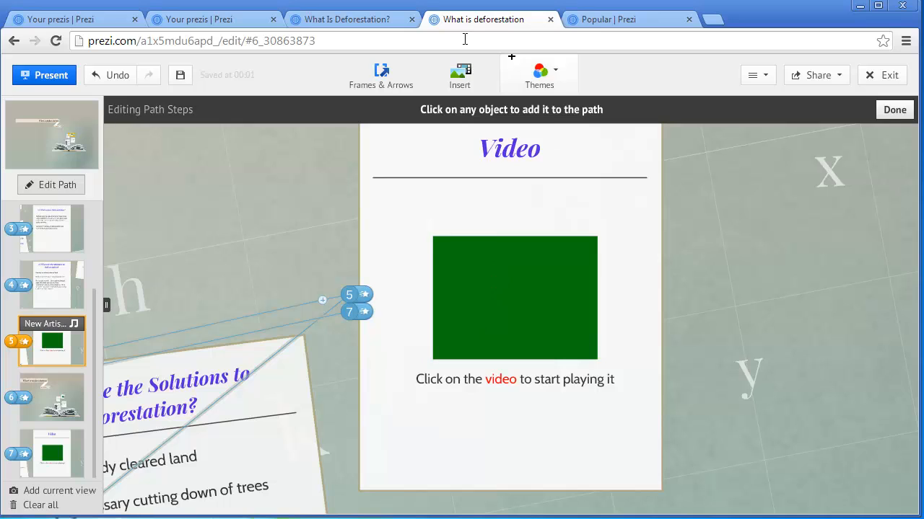
Go back to the prezi What Is Deforestation? and review its overview and frames 1 to 4 in order
click(603, 22)
click(519, 22)
click(386, 21)
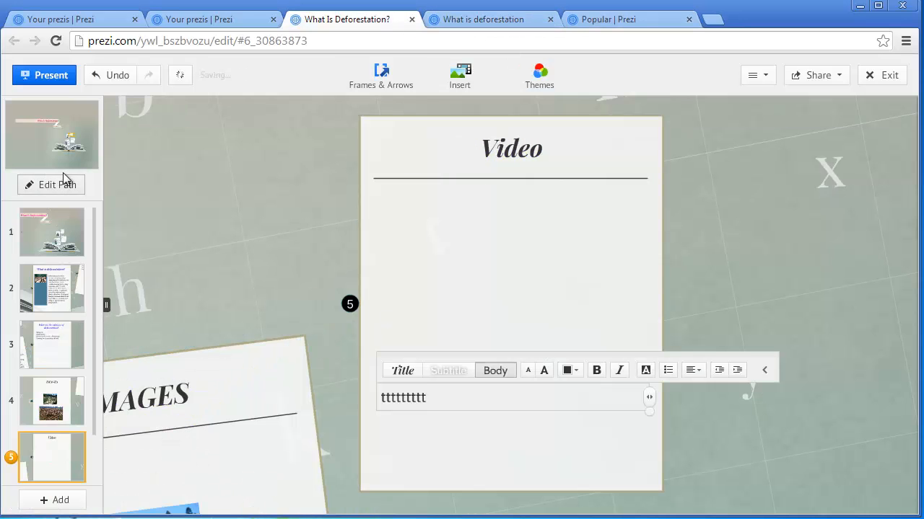
click(64, 148)
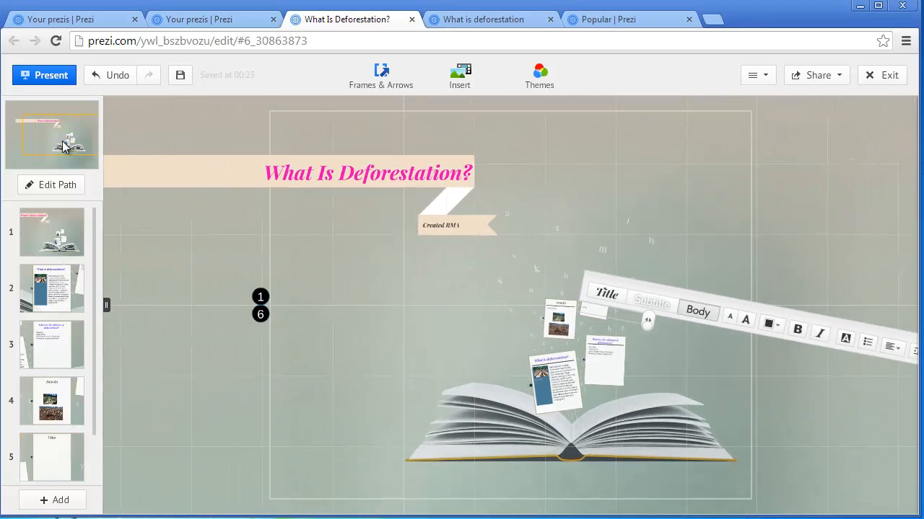
click(61, 241)
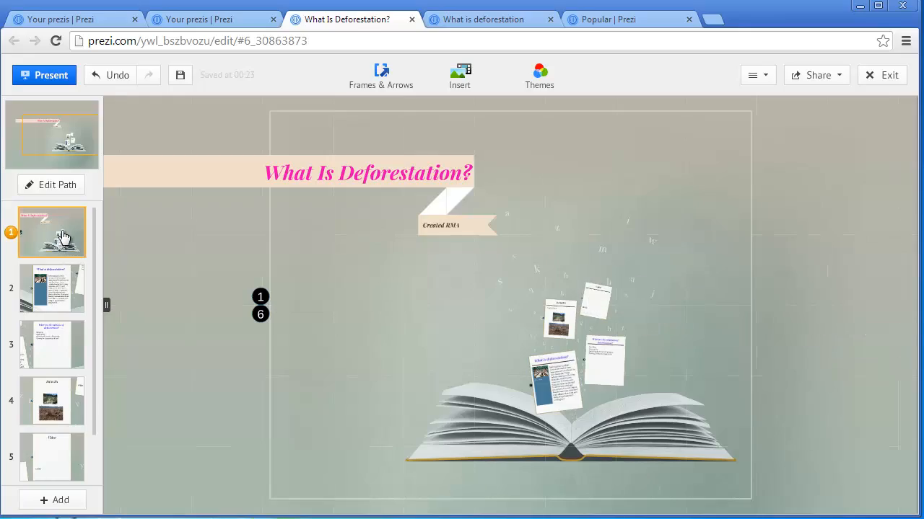
click(58, 285)
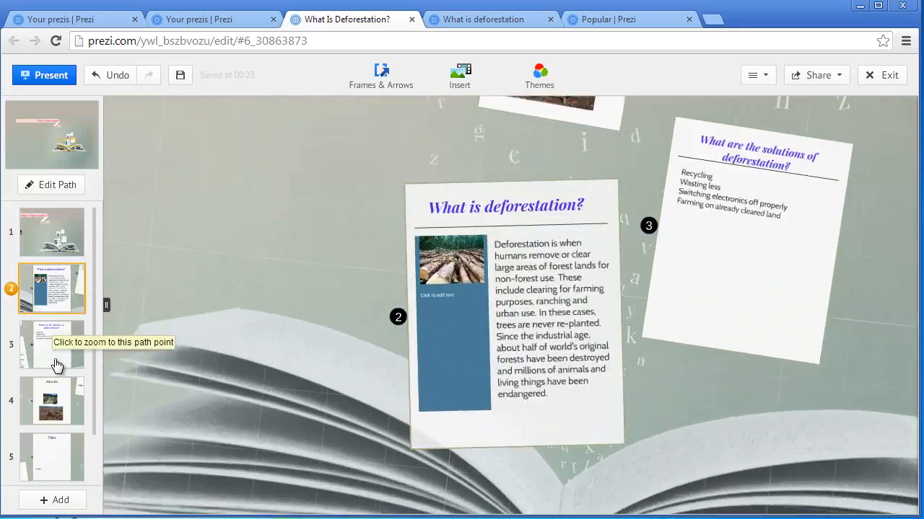
click(54, 358)
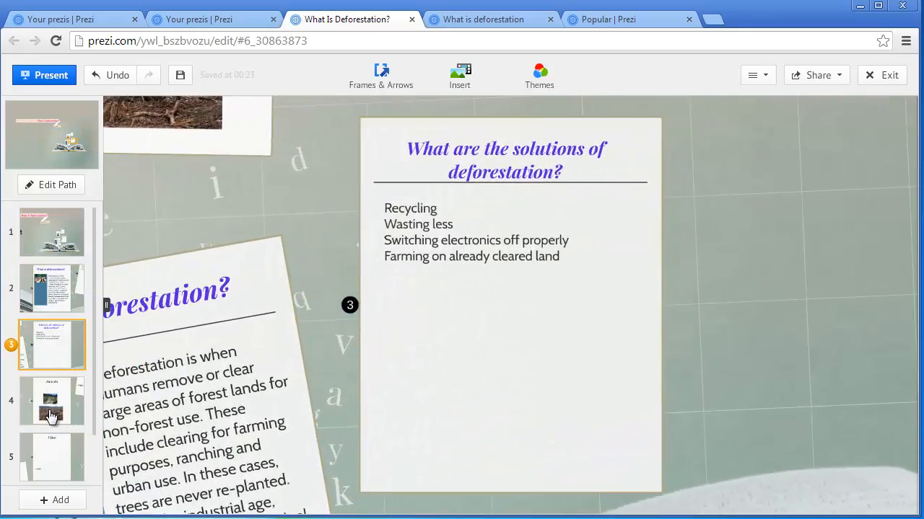
click(45, 397)
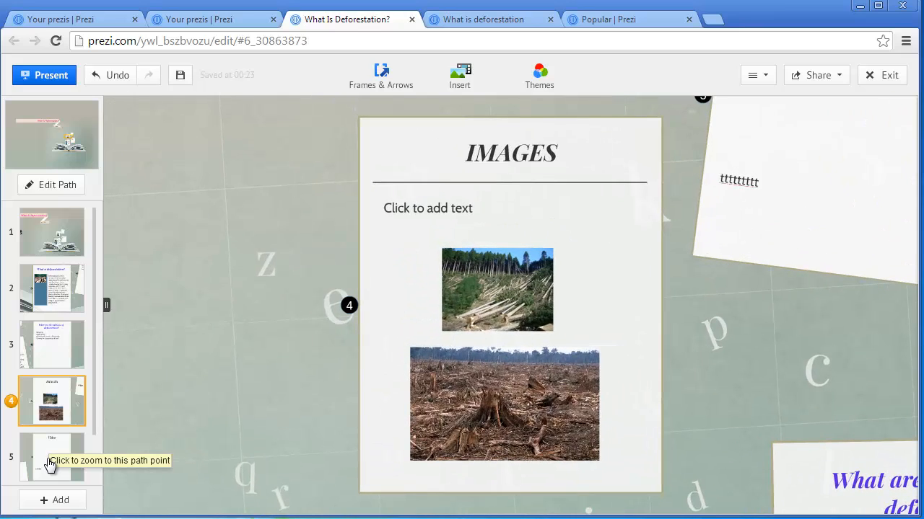
Display the path steps across the whole prezi, and preview the presentation in full screen before returning to the editor
click(57, 186)
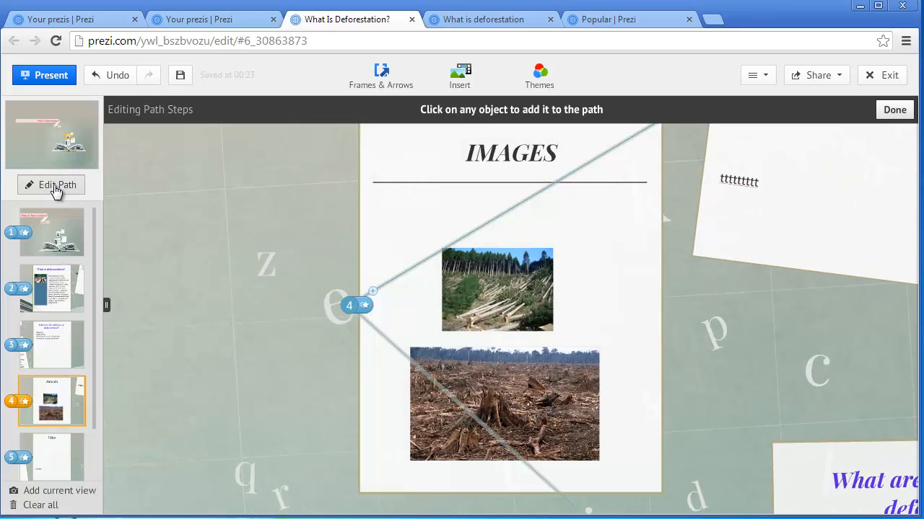
click(59, 148)
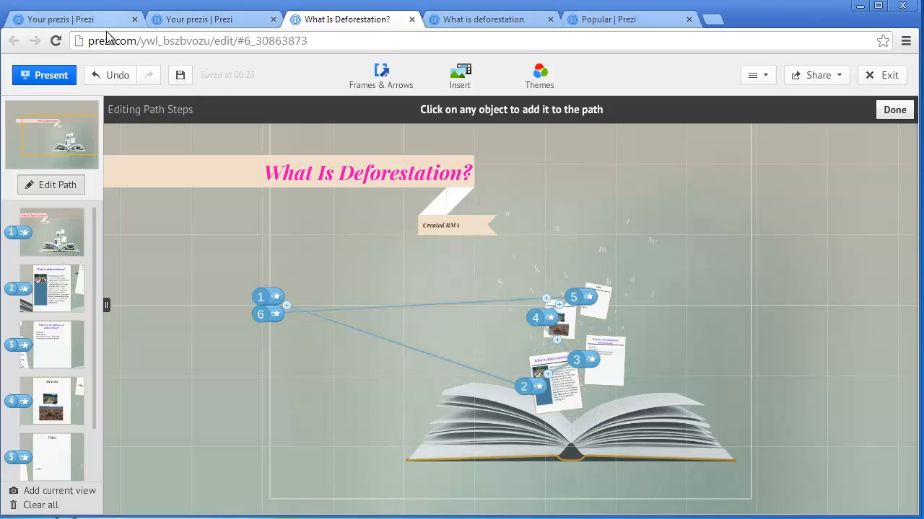
click(61, 79)
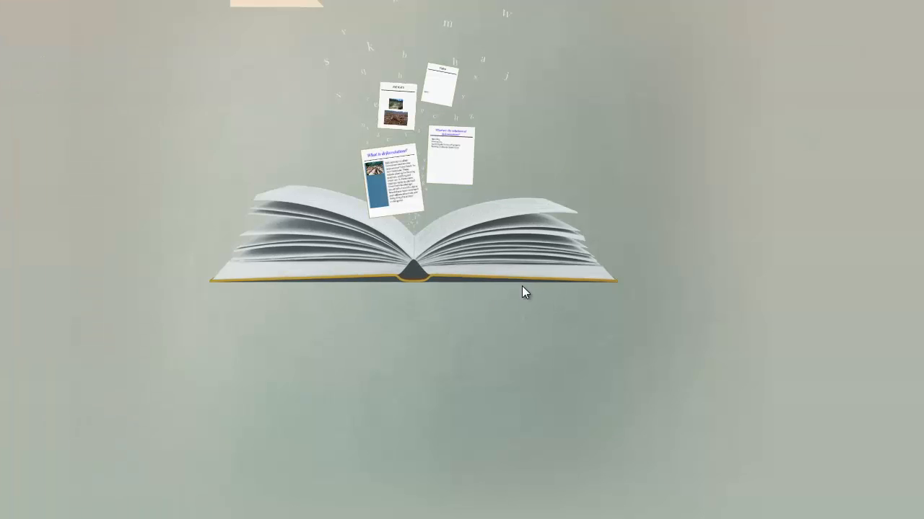
click(428, 262)
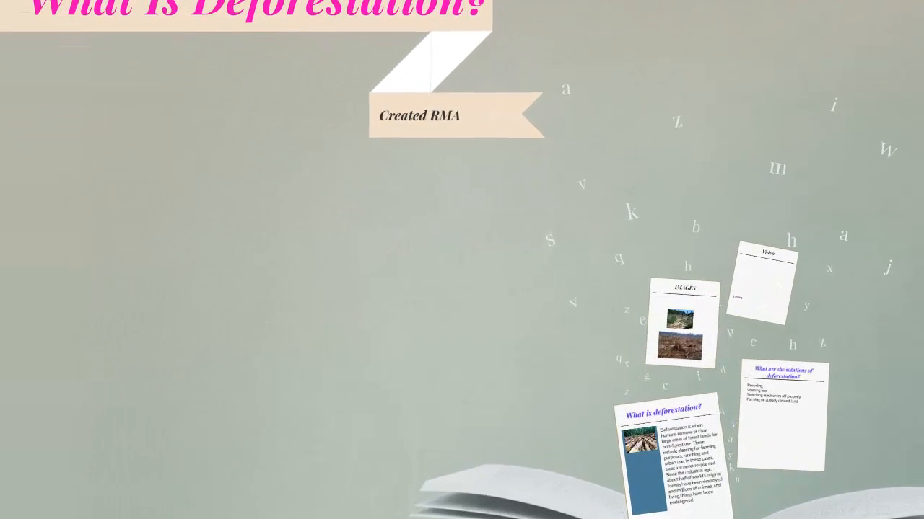
key(Escape)
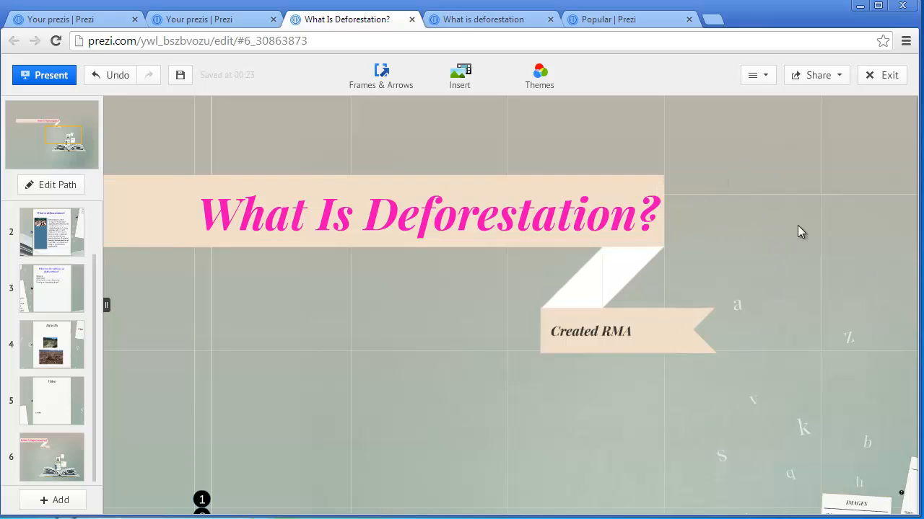
double_click(714, 192)
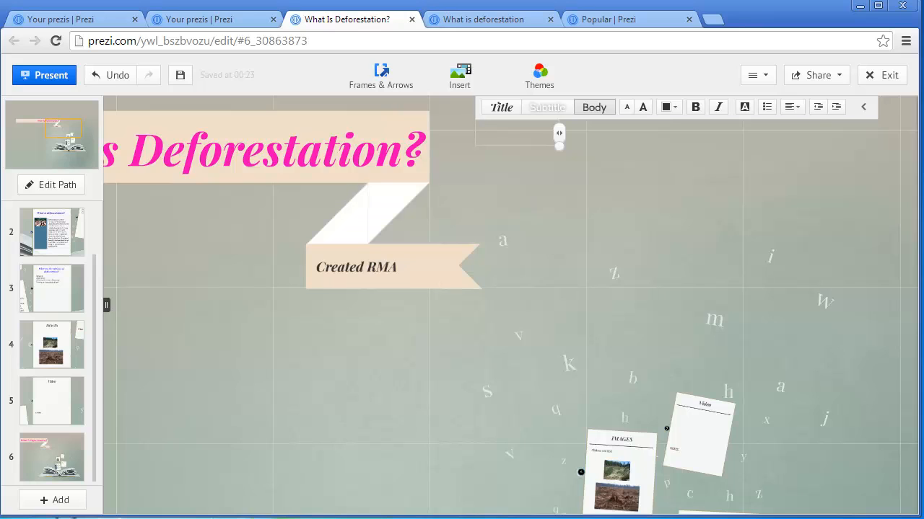
Create a new prezi from the Literature template
click(229, 21)
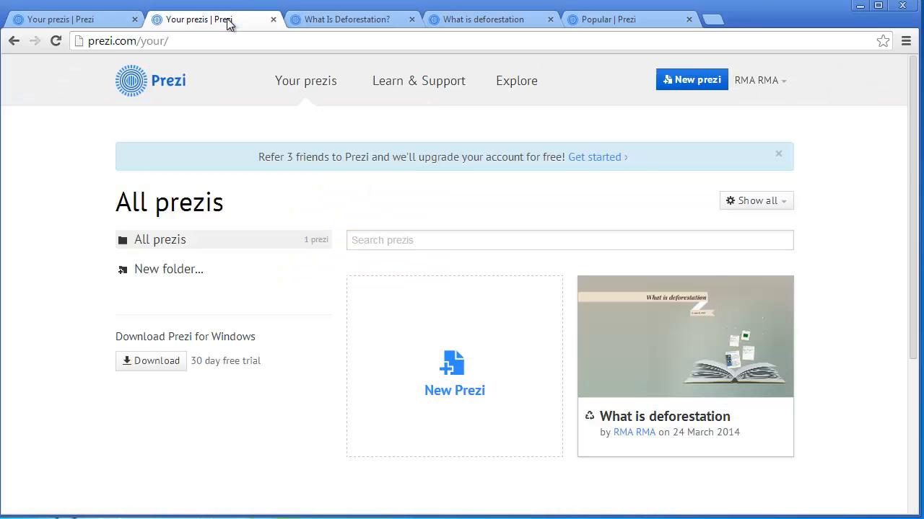
click(685, 81)
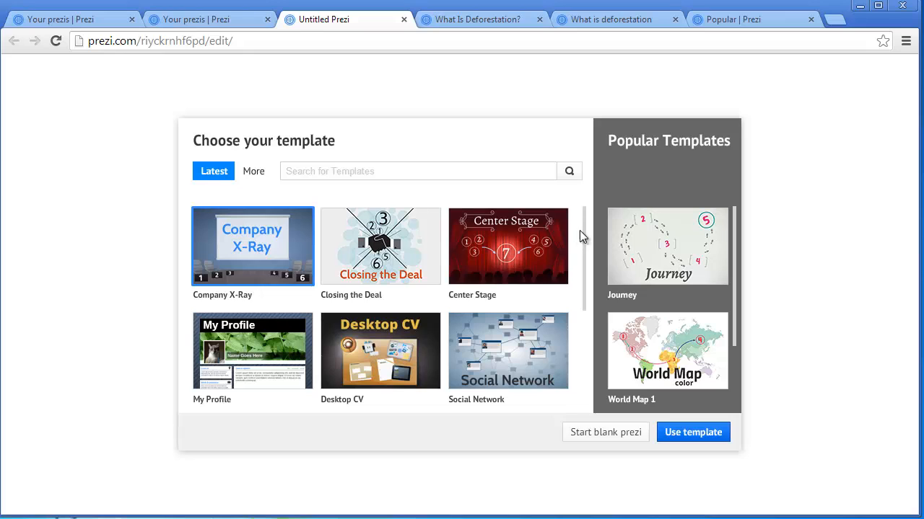
drag(584, 277, 589, 355)
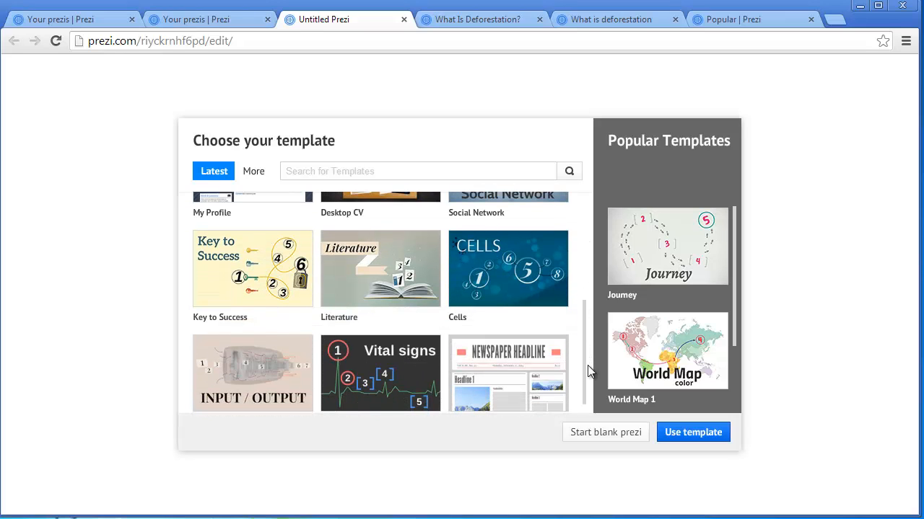
double_click(392, 273)
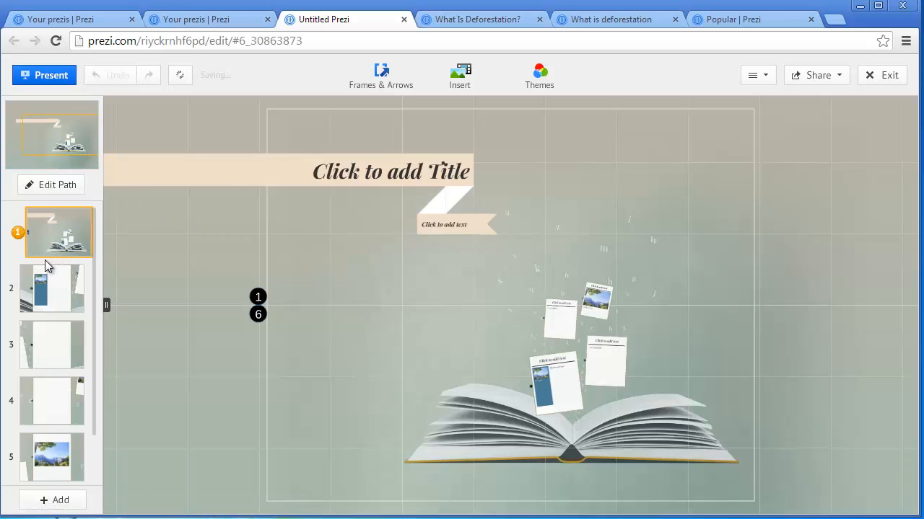
Look through the frames of the new, unfilled Literature prezi up to the fifth frame
click(49, 282)
click(55, 352)
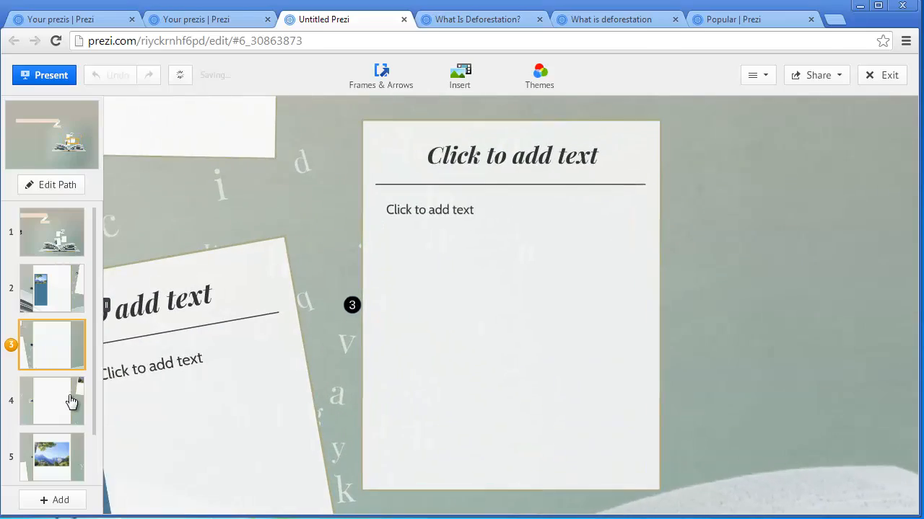
click(60, 232)
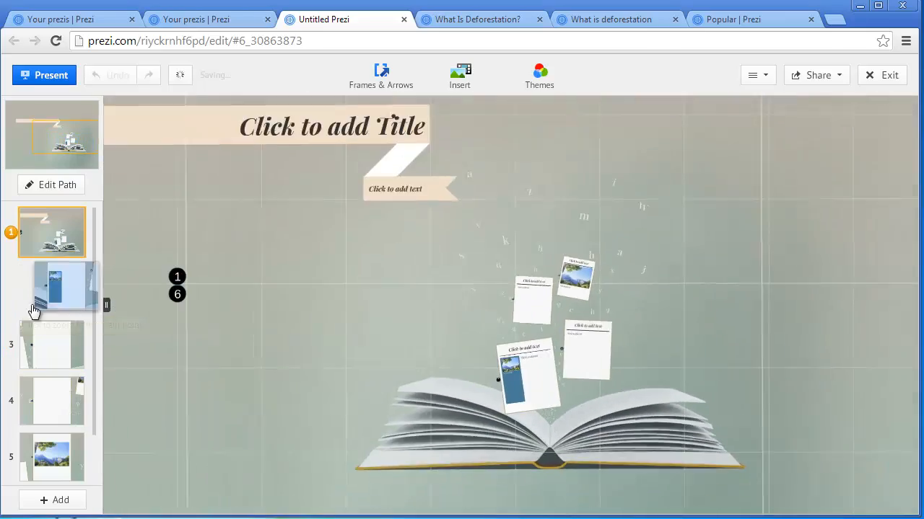
click(34, 366)
click(41, 420)
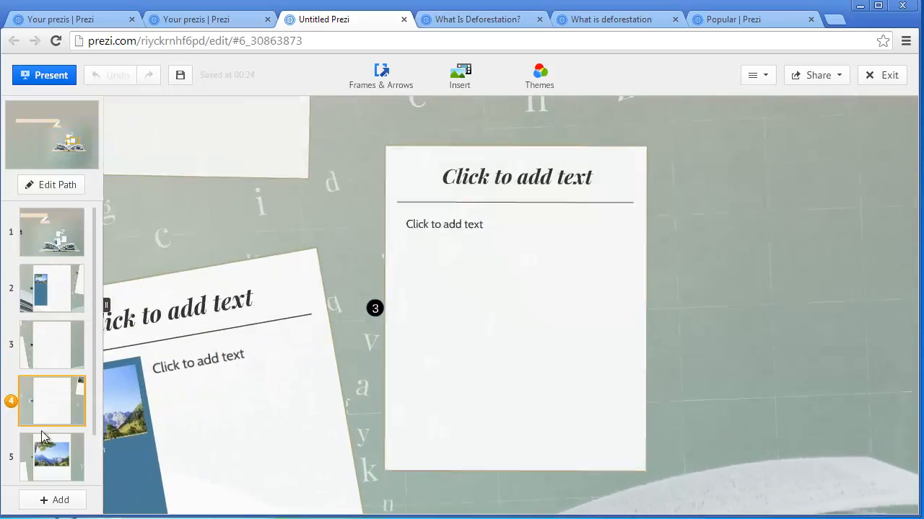
click(44, 457)
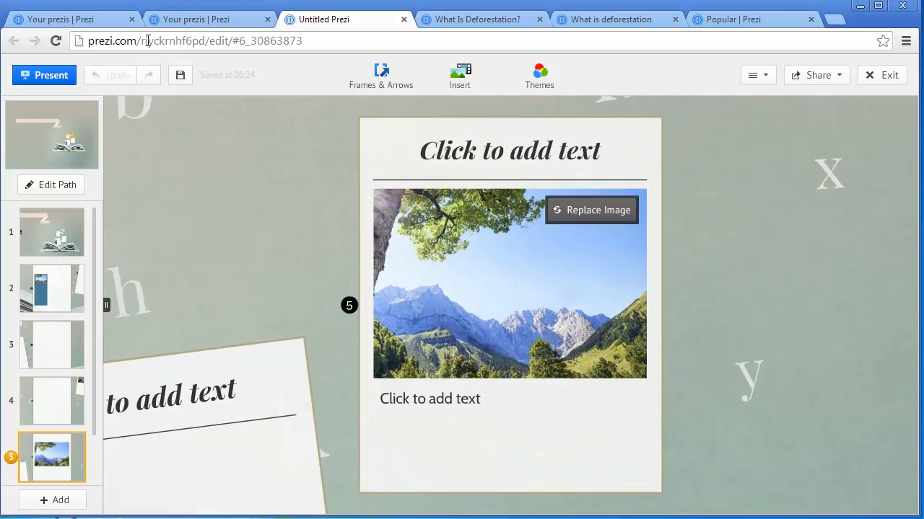